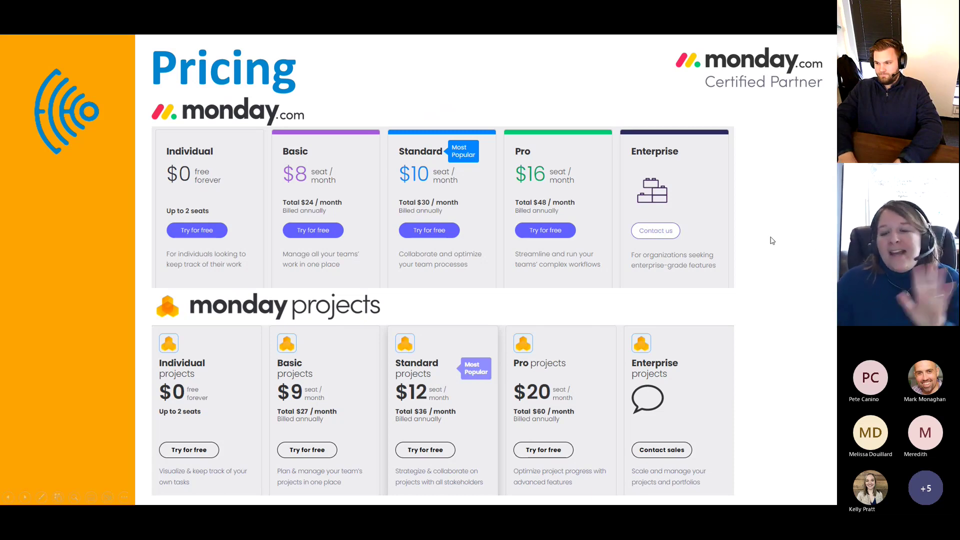
Step: Advance the slideshow past Resources to the Demonstration slide, end the show and minimise the presentation window
left_click(768, 306)
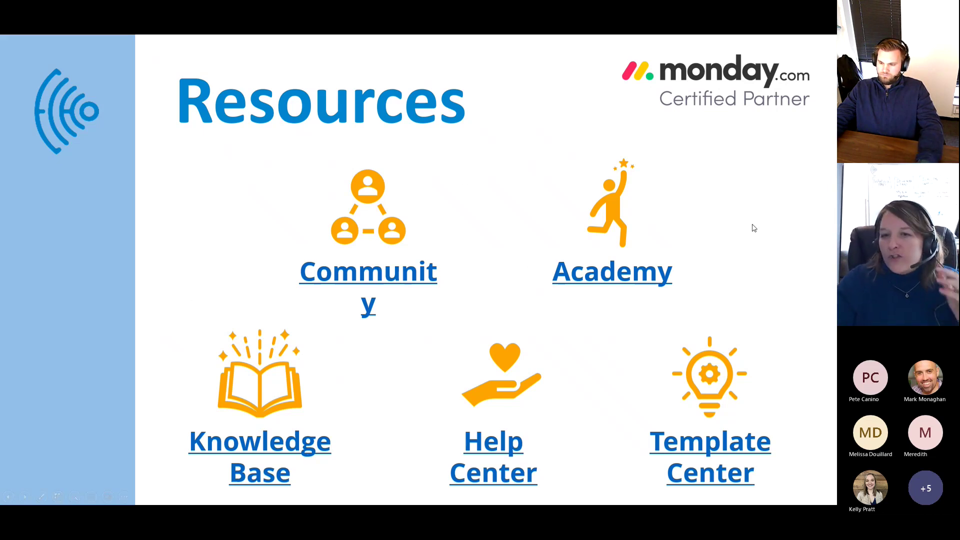
key("Right")
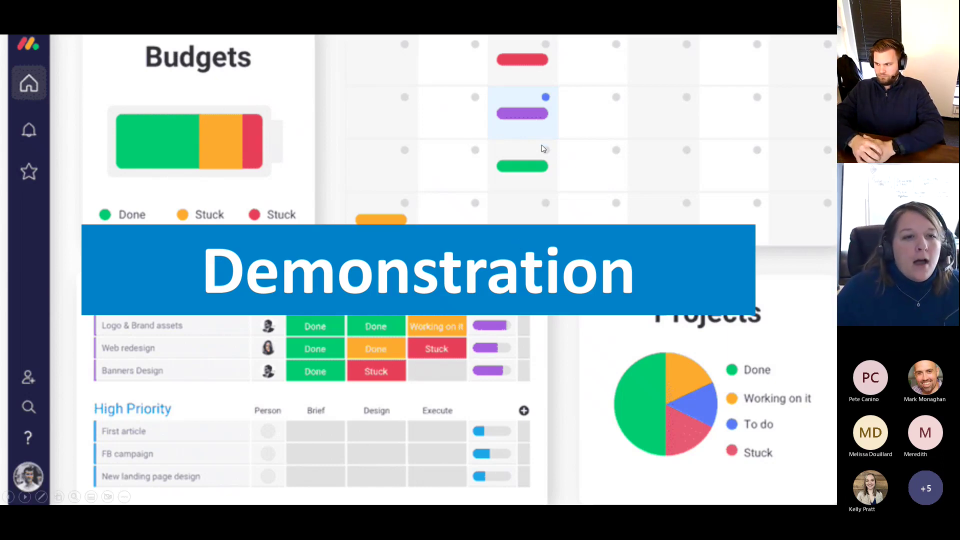
key("Escape")
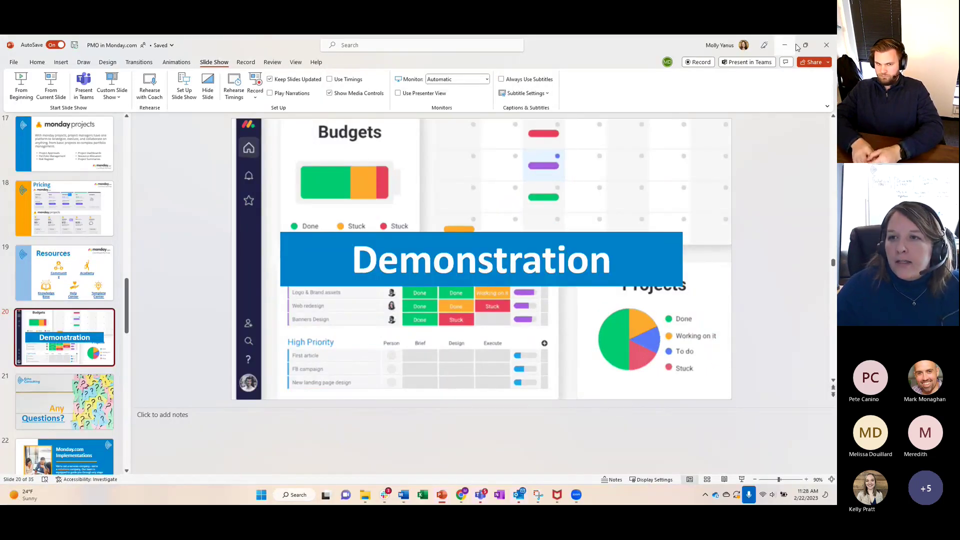
left_click(786, 46)
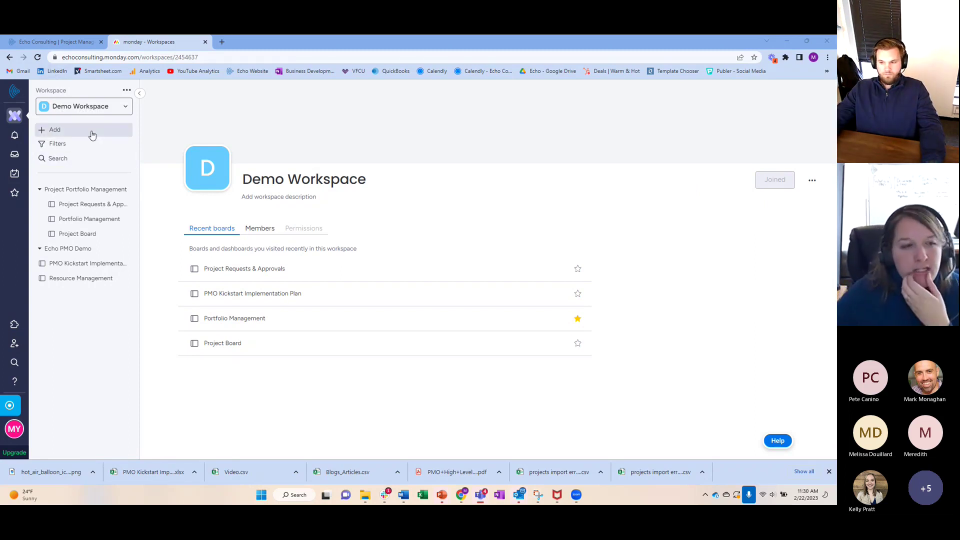
Step: Open the template center from the Demo Workspace and show the Project Management category
left_click(55, 132)
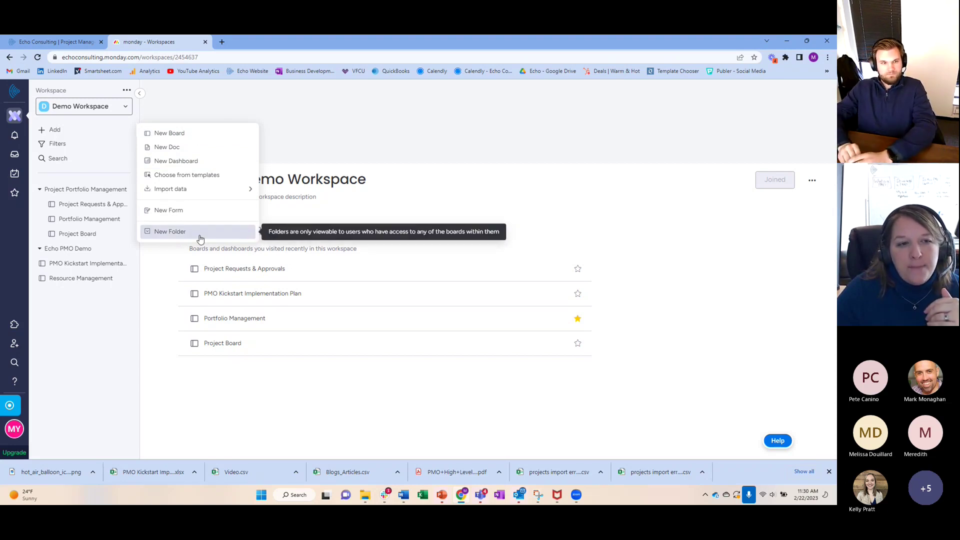
left_click(202, 182)
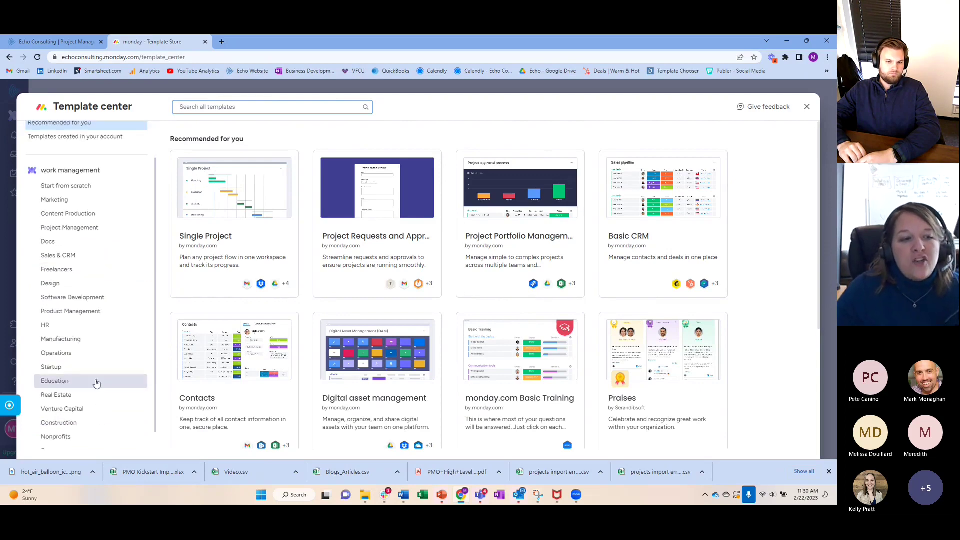
left_click(69, 274)
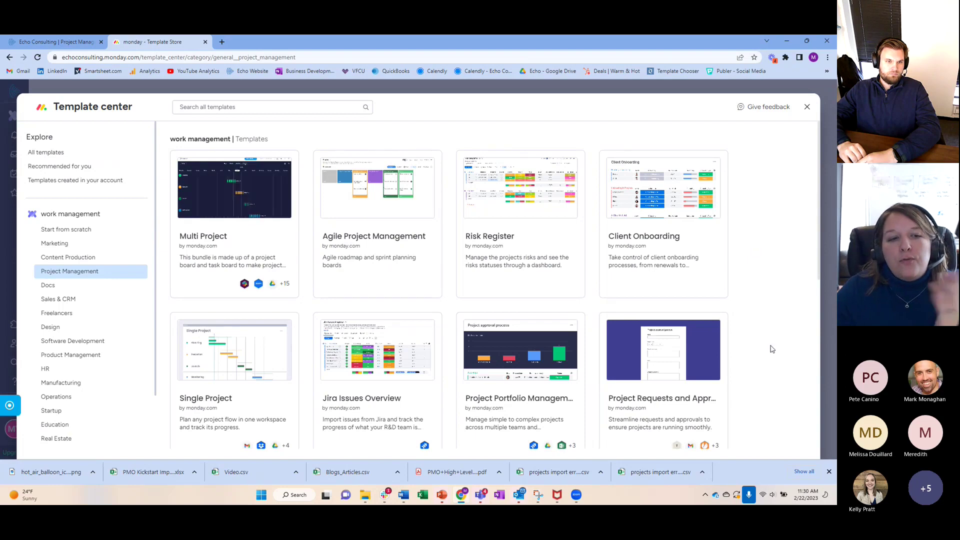
Step: Look through the project management templates and add Project Portfolio Management to the Demo Workspace
scroll(767, 334, "down", 3)
scroll(767, 334, "down", 3)
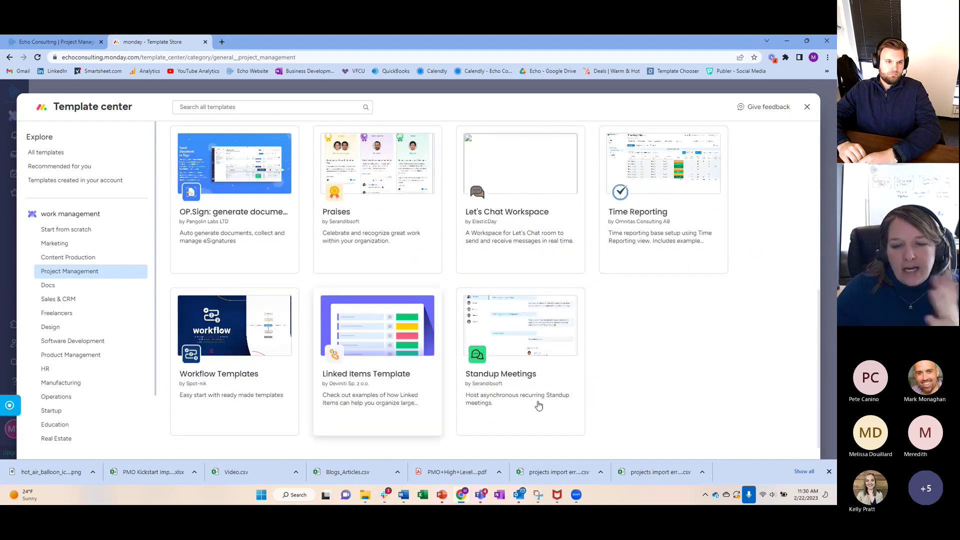
scroll(671, 406, "up", 6)
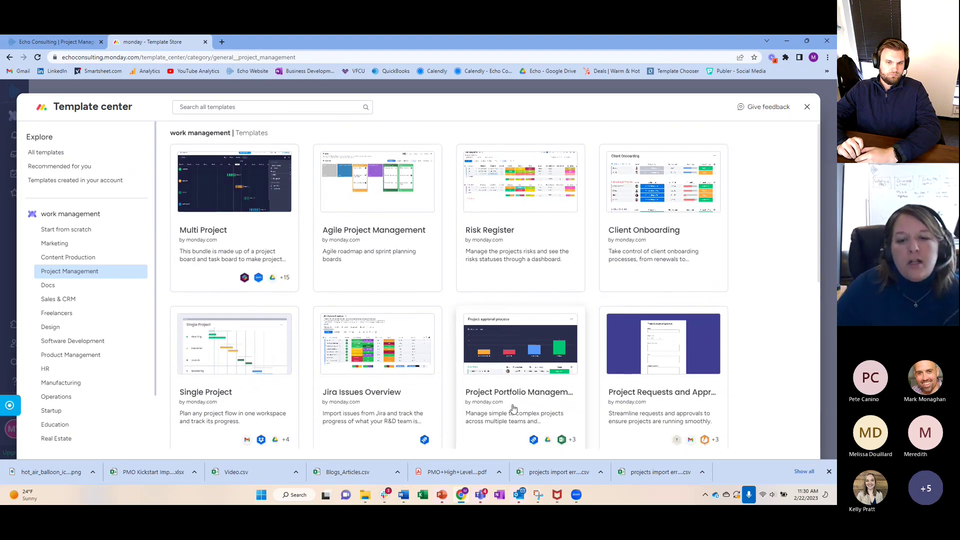
scroll(503, 413, "down", 1)
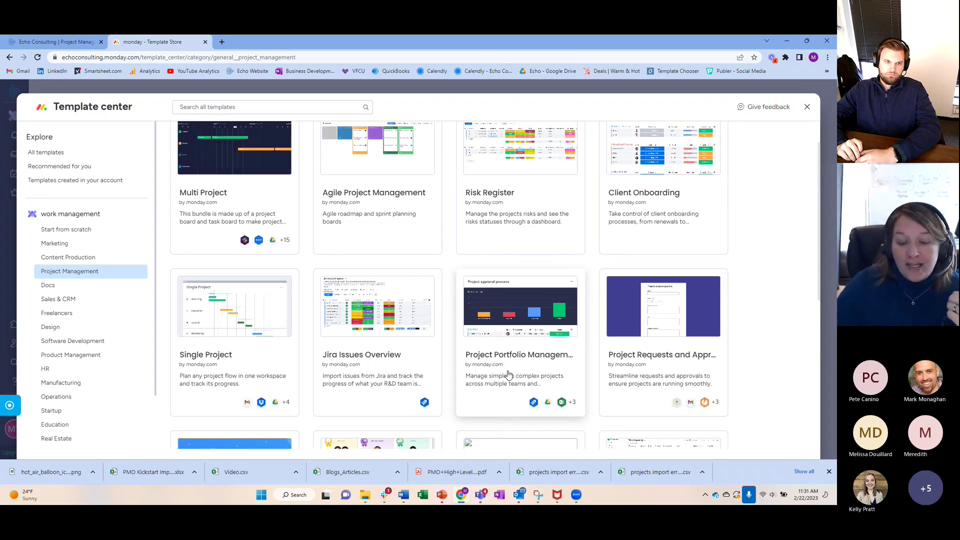
scroll(515, 375, "up", 1)
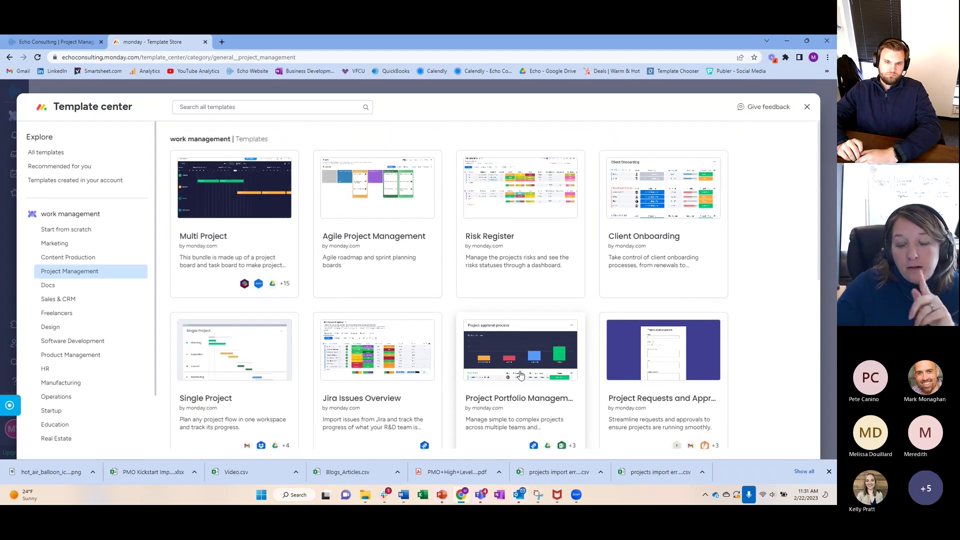
scroll(518, 375, "down", 1)
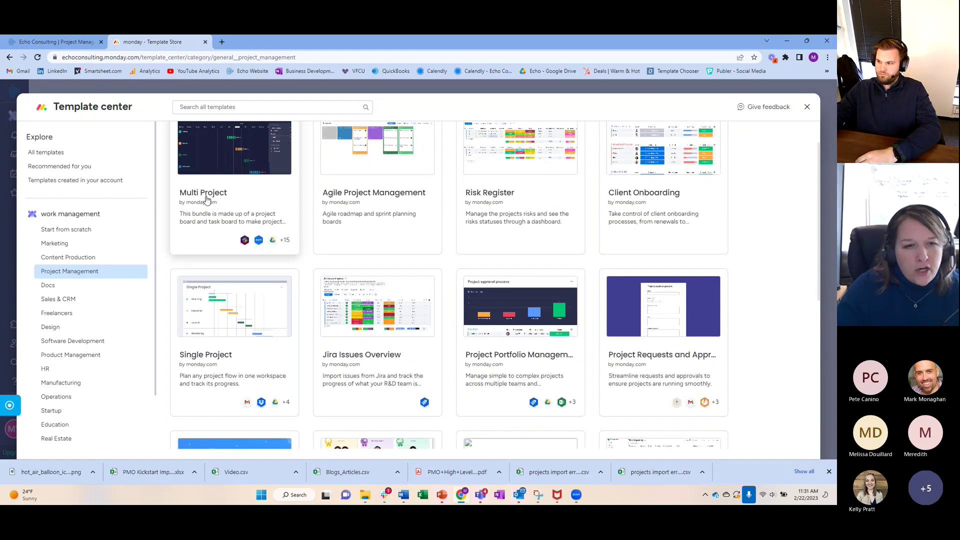
left_click(573, 406)
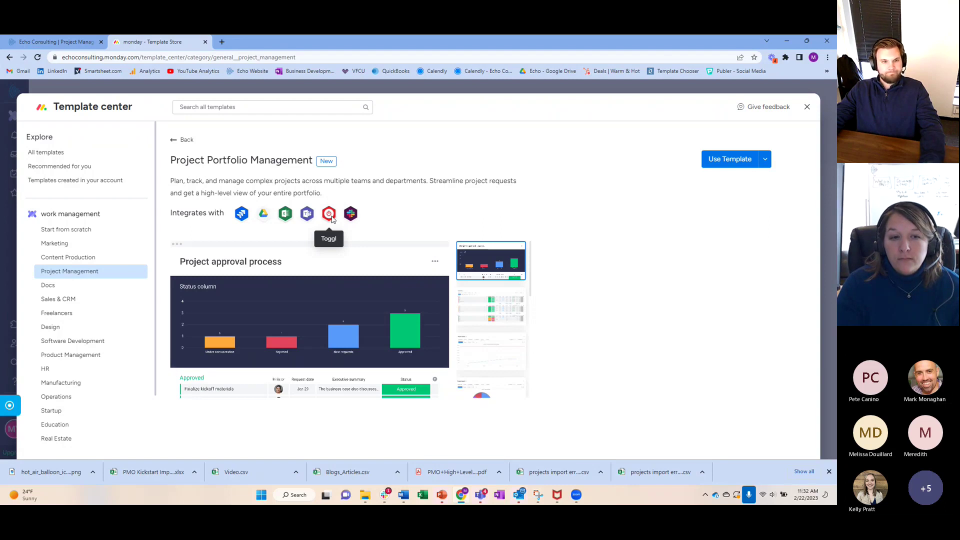
left_click(765, 166)
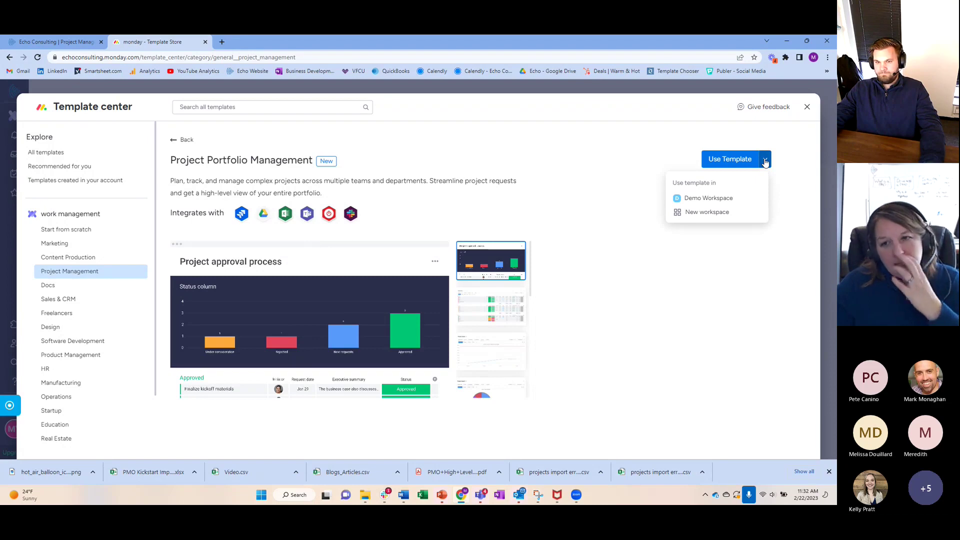
left_click(720, 200)
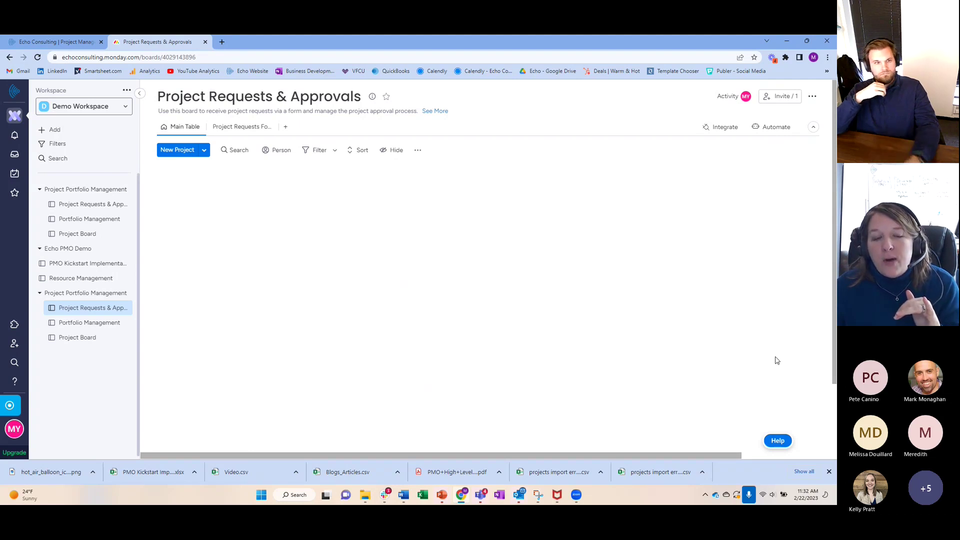
Step: Examine the Project Requests form view of the Project Requests & Approvals board, from Project Name through Recommendation
left_click(242, 126)
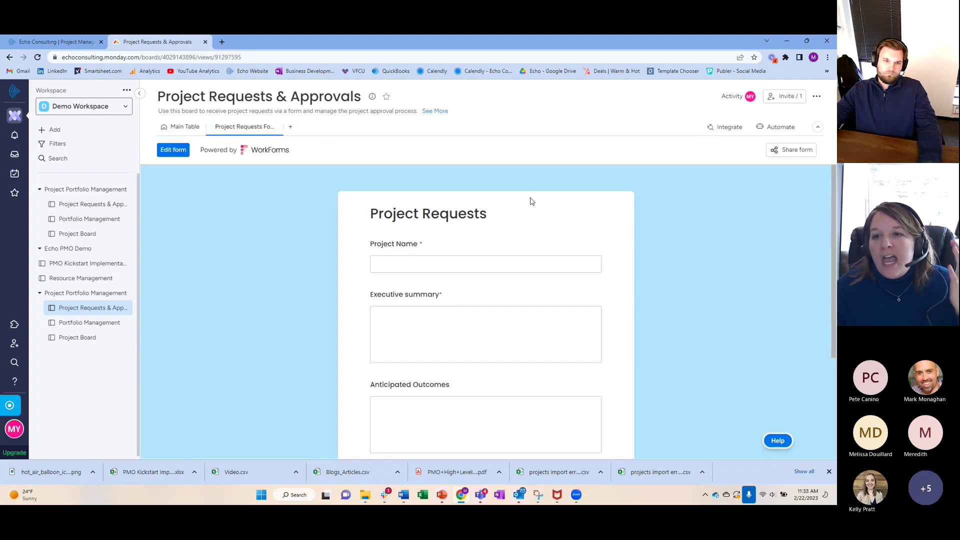
scroll(632, 313, "down", 1)
scroll(636, 306, "down", 3)
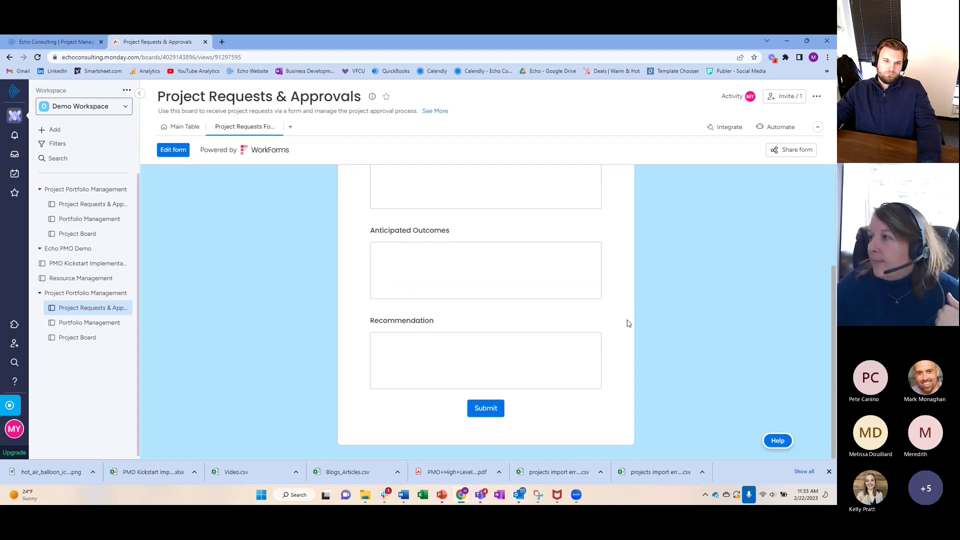
scroll(600, 373, "up", 4)
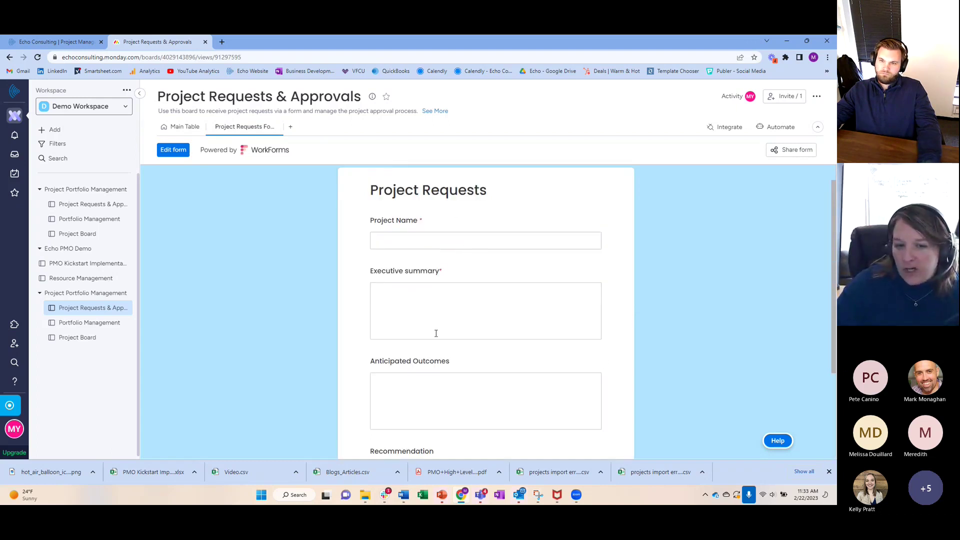
scroll(466, 350, "down", 1)
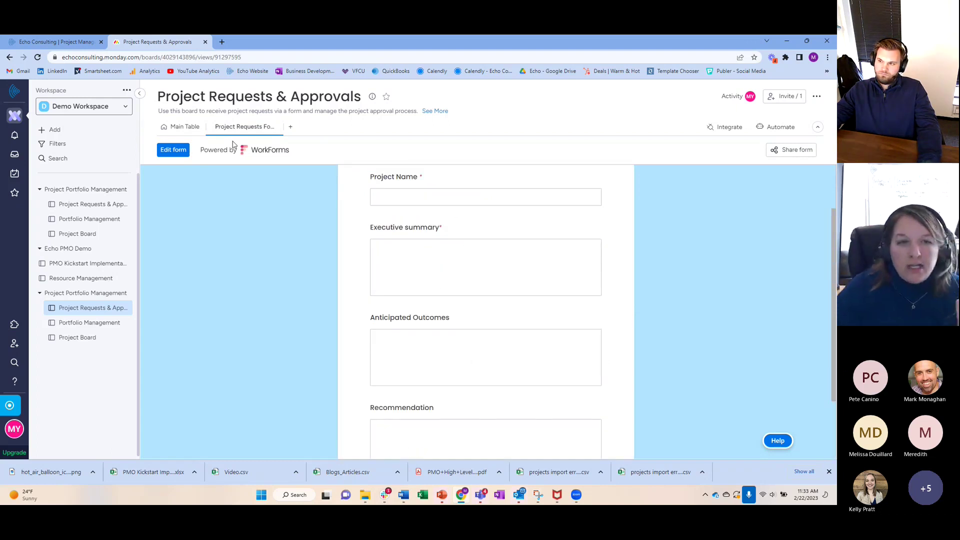
scroll(493, 328, "down", 2)
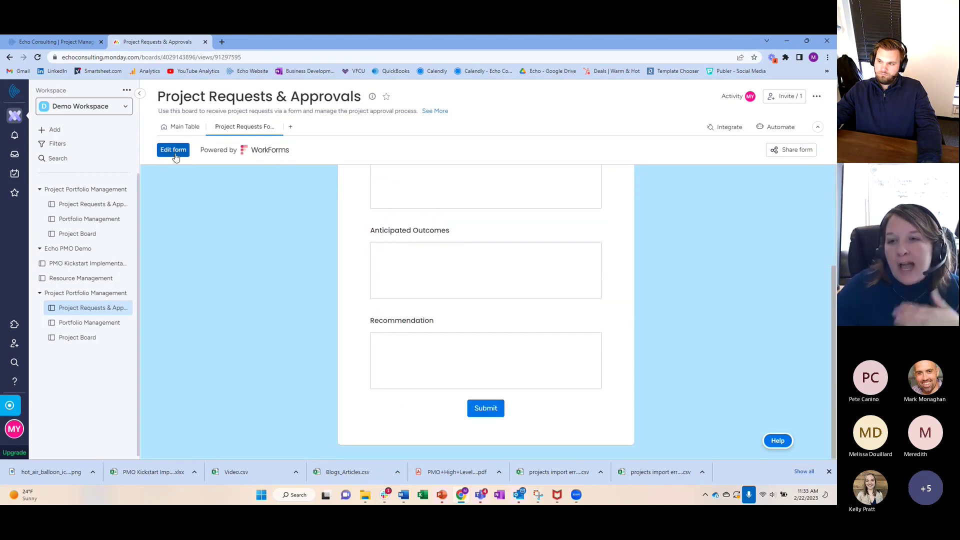
scroll(540, 393, "up", 4)
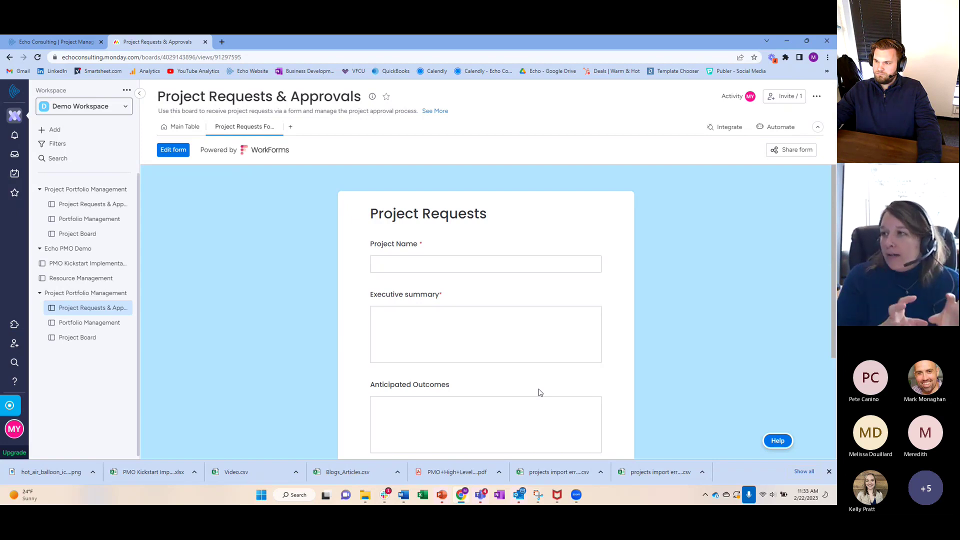
scroll(517, 332, "down", 3)
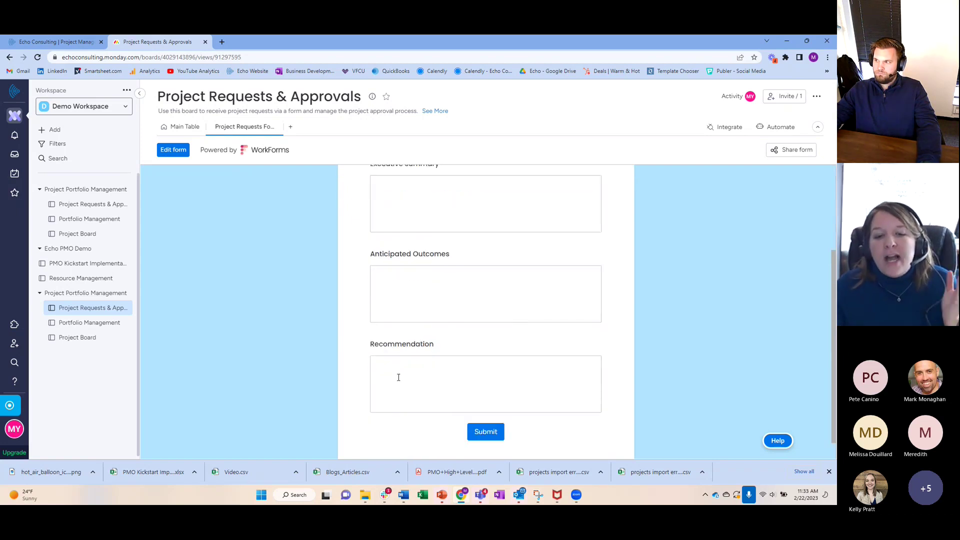
scroll(598, 365, "up", 3)
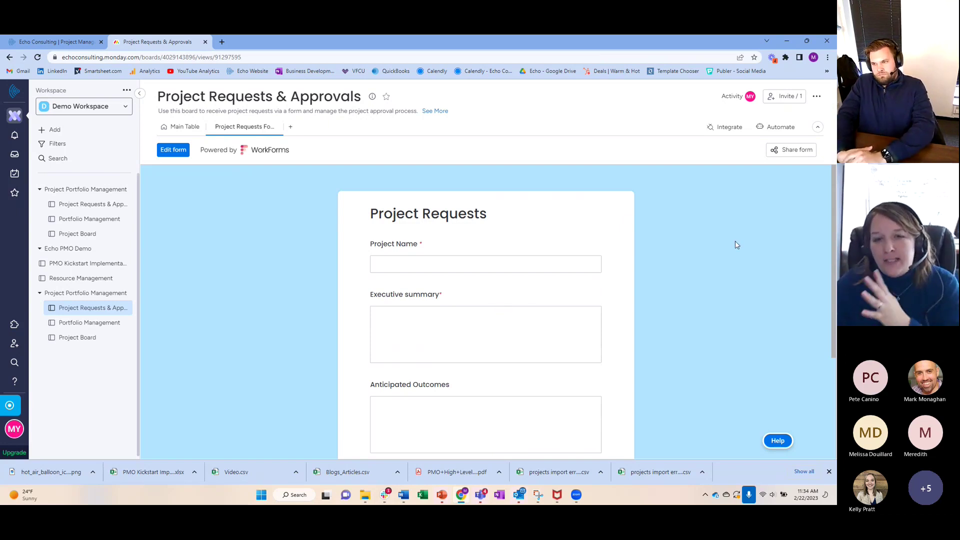
scroll(603, 306, "down", 2)
scroll(532, 340, "up", 2)
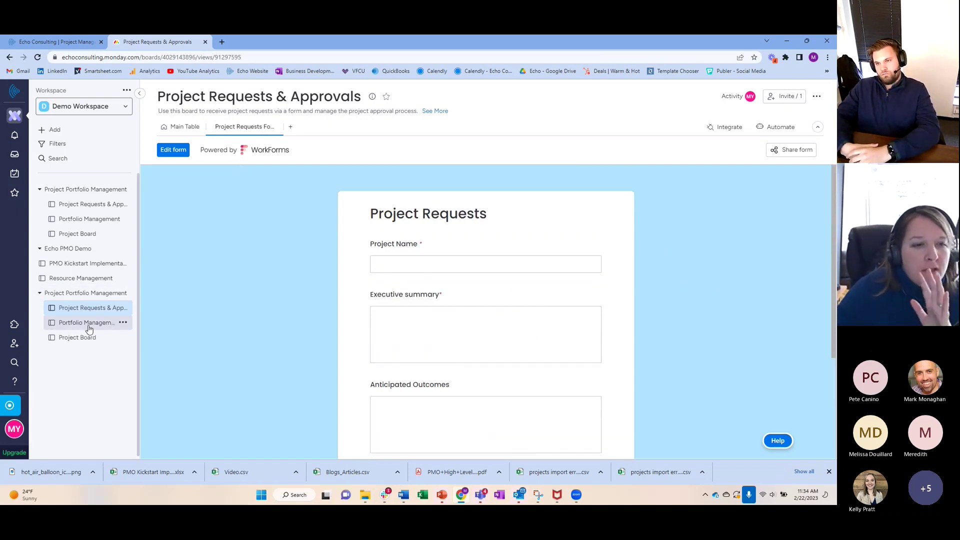
Step: Check which view types can be added to the board, and review the project request groups in the Main Table
left_click(291, 129)
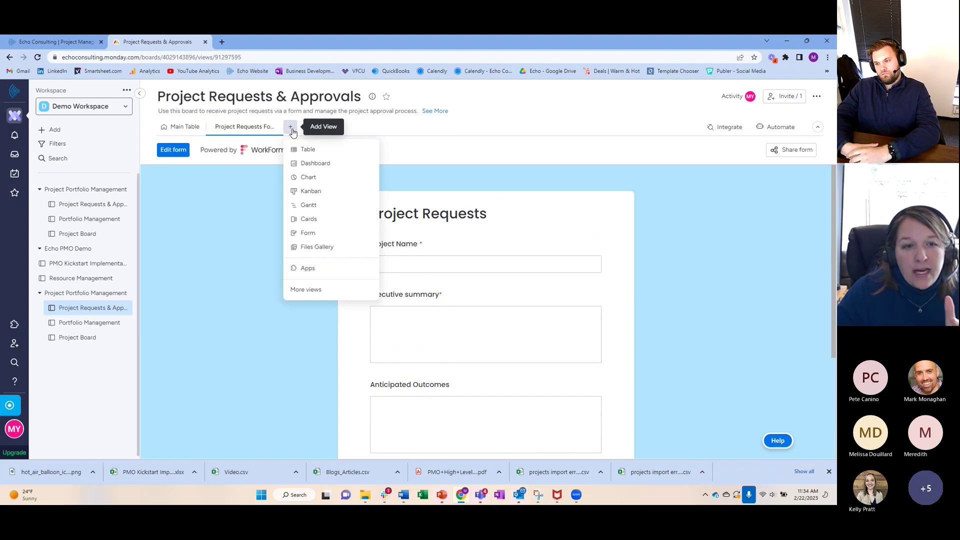
left_click(176, 128)
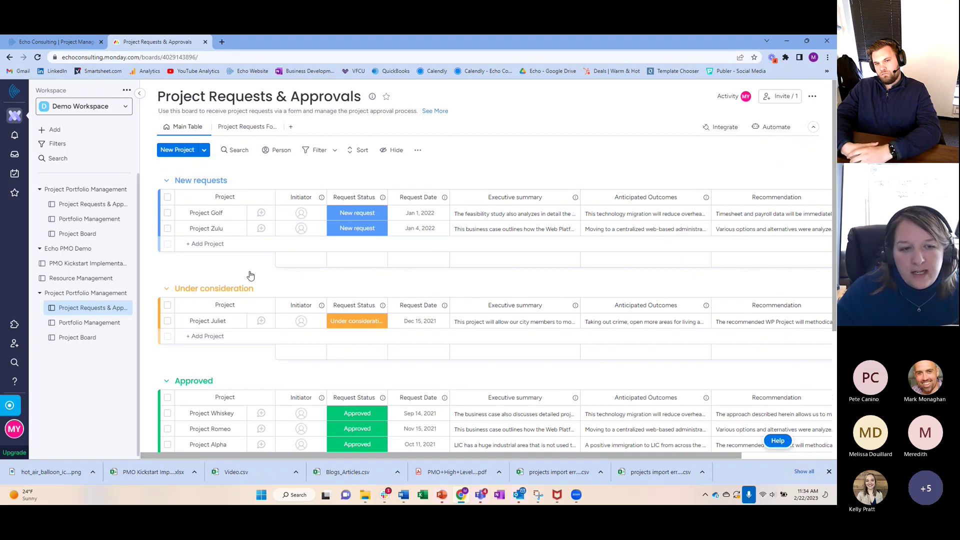
scroll(250, 276, "down", 3)
scroll(229, 328, "up", 3)
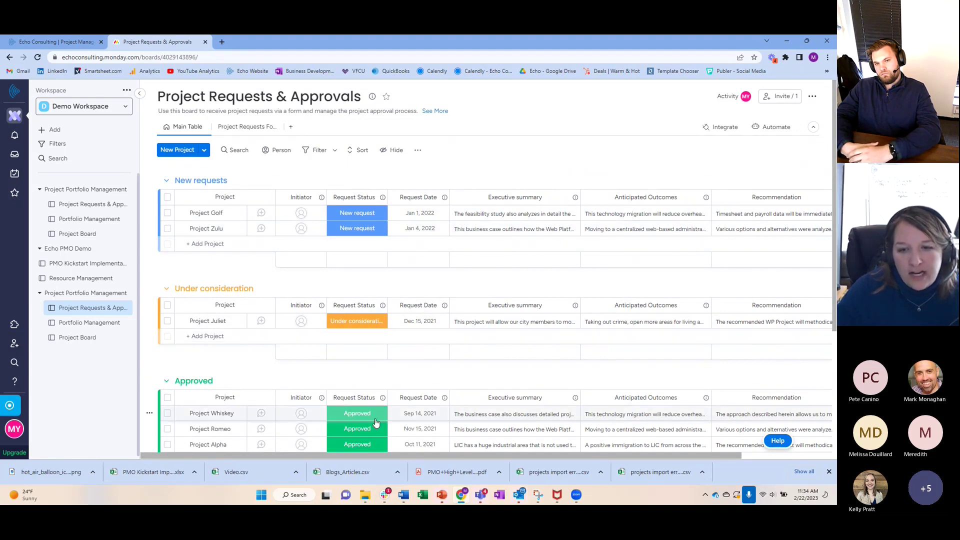
scroll(393, 345, "down", 1)
scroll(392, 349, "up", 1)
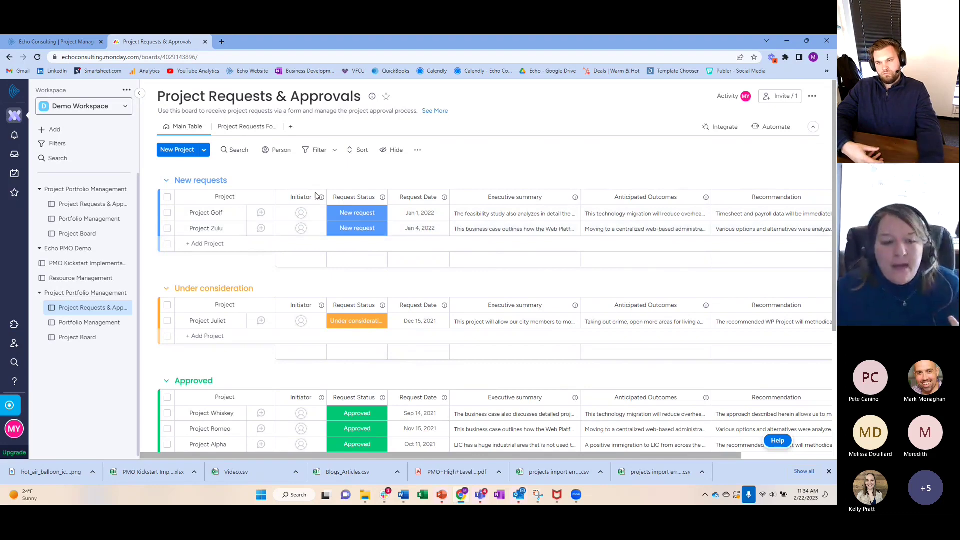
Step: Review the Essentials column types offered for the board and close the Column Center
mouse_move(384, 459)
left_mouse_down()
mouse_move(425, 458)
mouse_move(383, 459)
left_mouse_up()
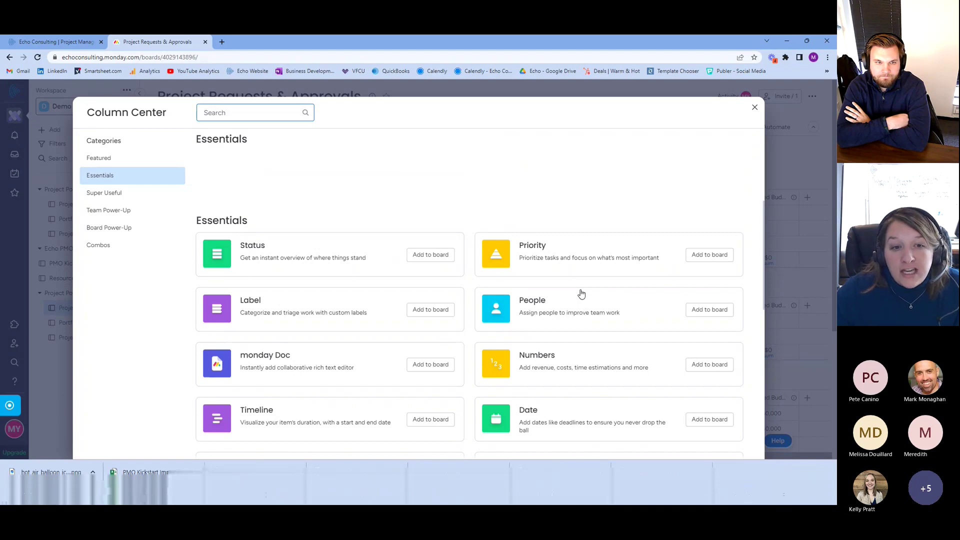
key("Escape")
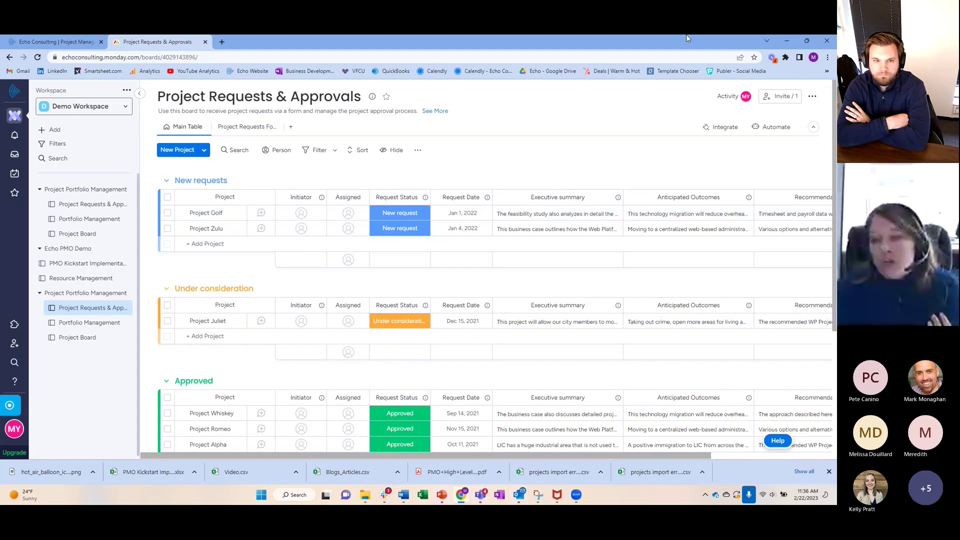
Step: Review the Basic and Featured automation templates for the Project Requests & Approvals board and close the automations center
left_click(770, 131)
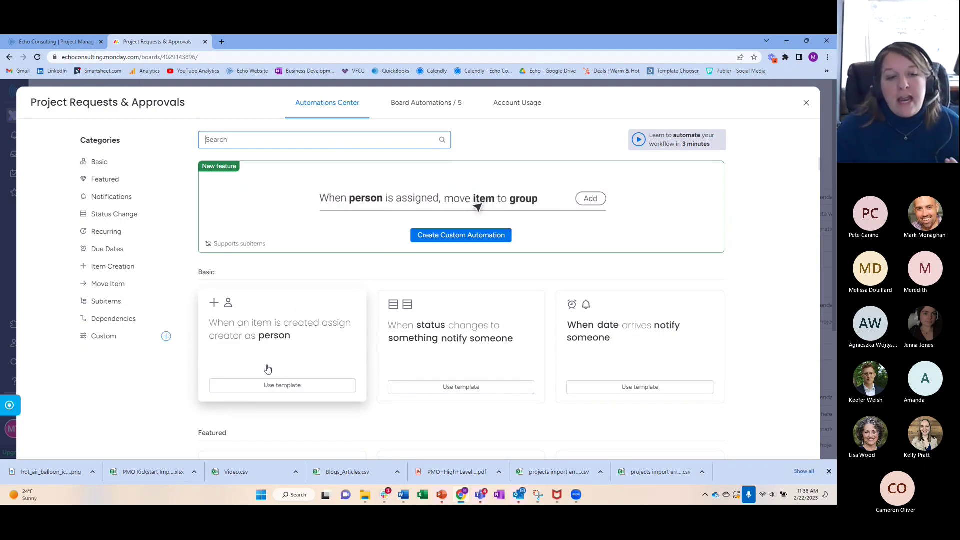
scroll(268, 368, "down", 3)
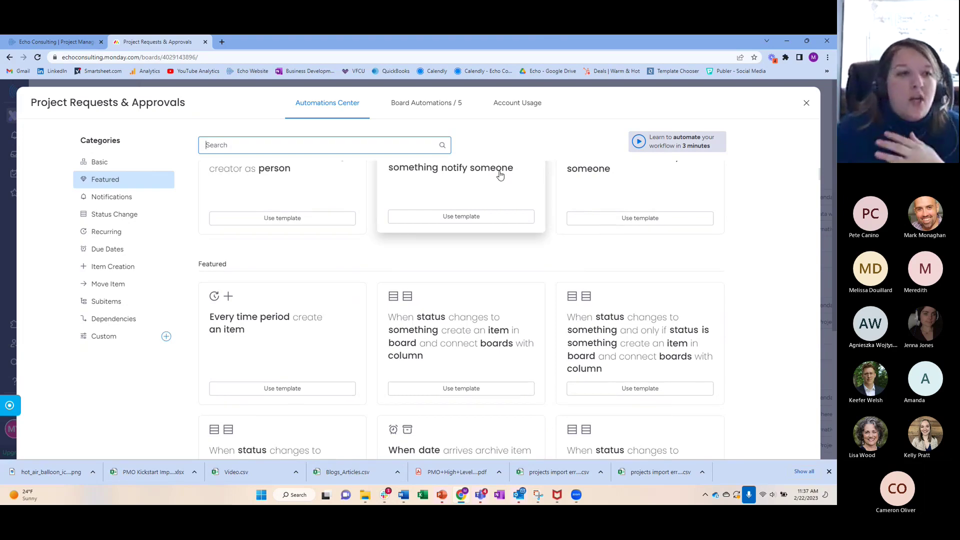
scroll(500, 174, "up", 4)
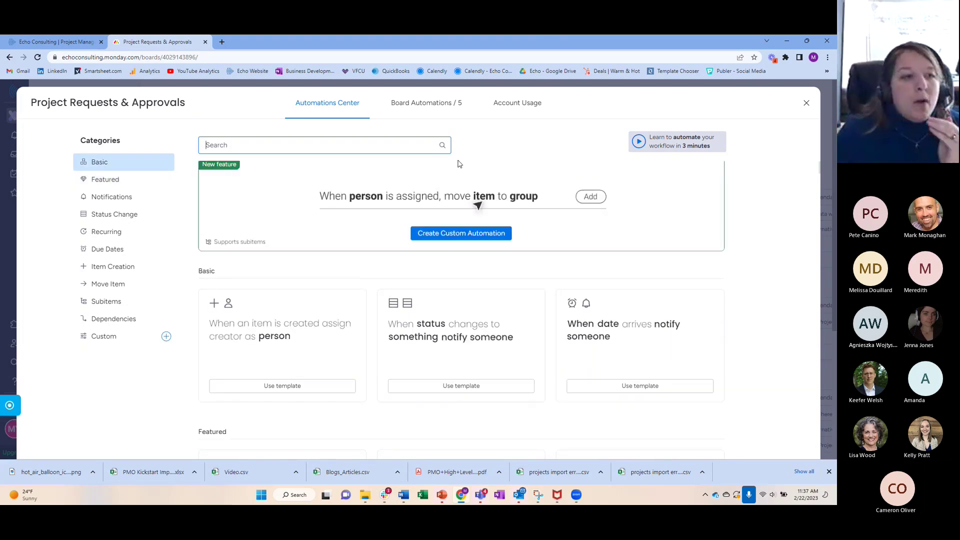
left_click(806, 102)
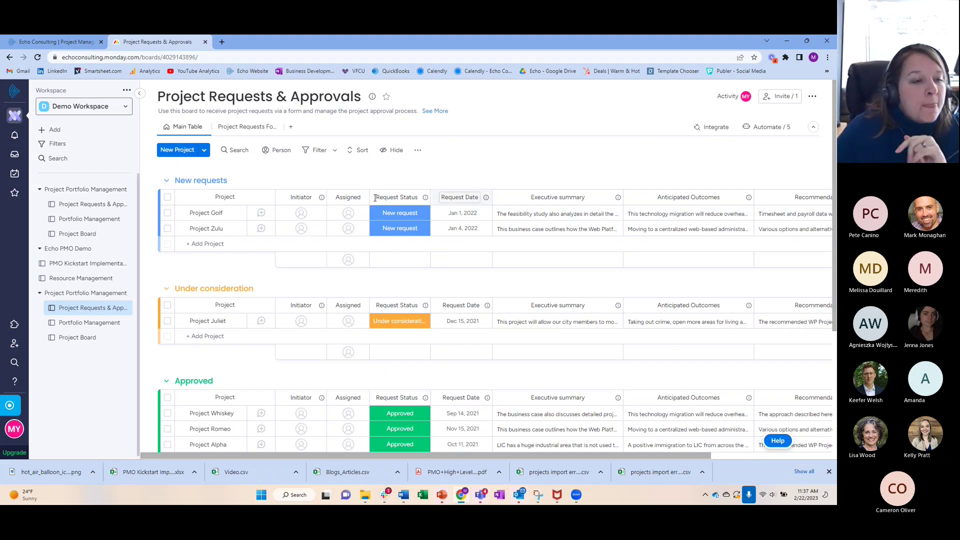
Step: Open the Portfolio Management board in the newly added Project Portfolio Management folder
left_click(86, 324)
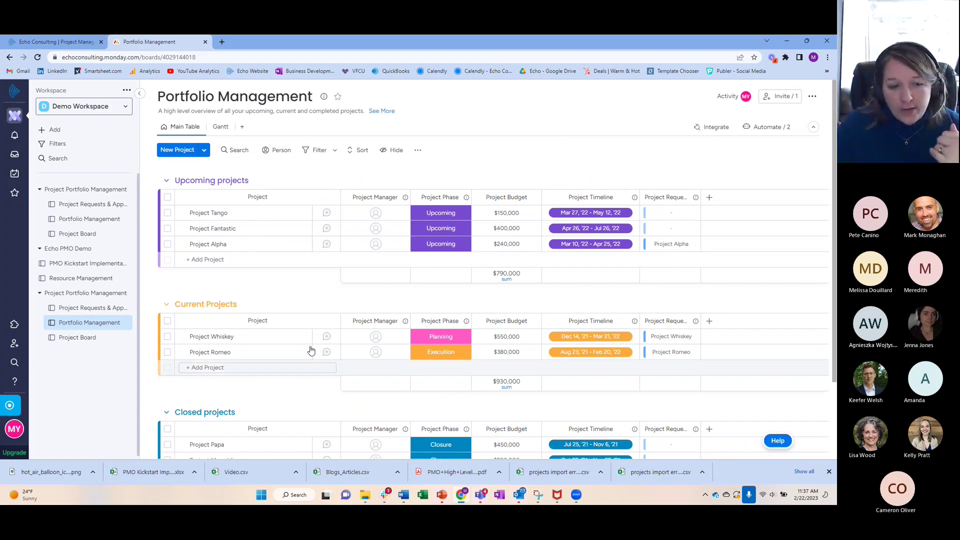
Step: Review the Upcoming, Current and Closed project groups on the Portfolio Management board and check its sorting options
scroll(255, 355, "down", 2)
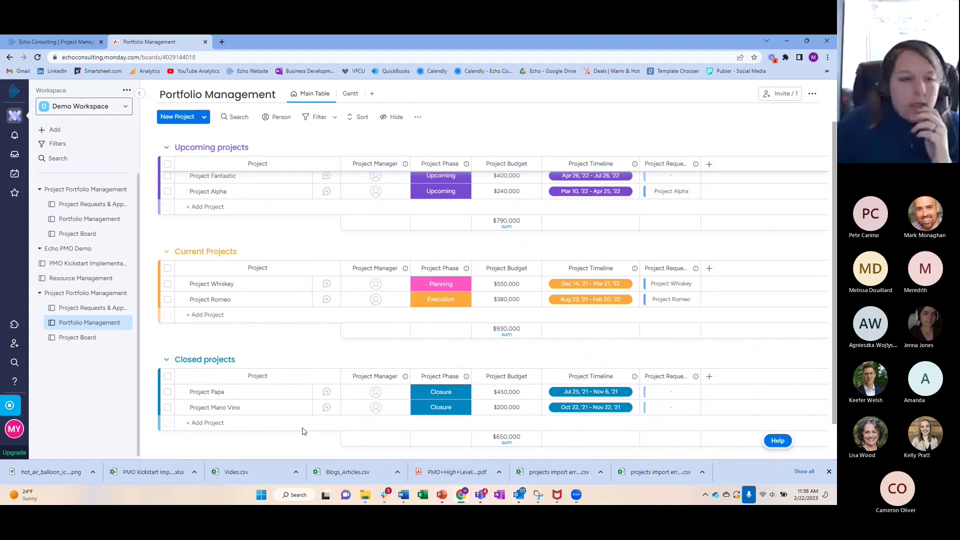
scroll(272, 453, "up", 2)
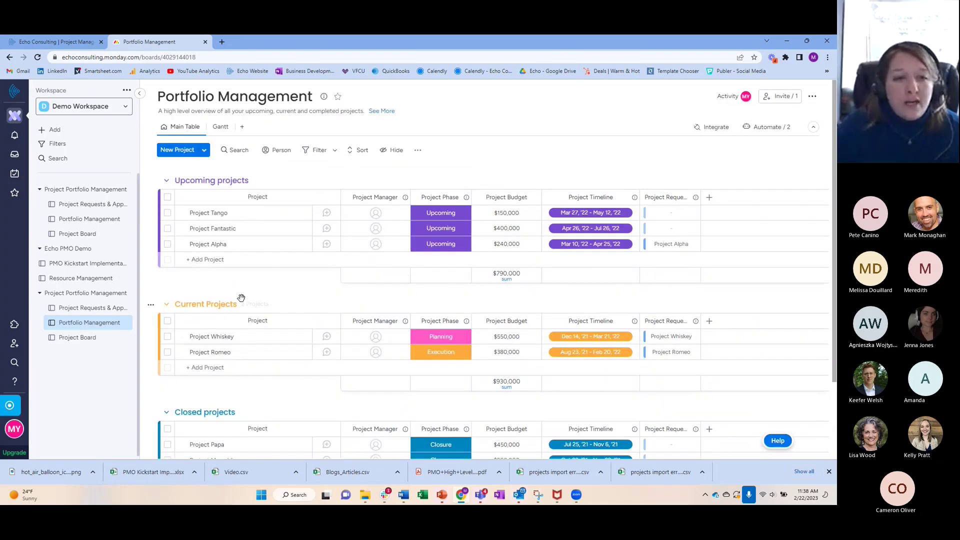
left_click(362, 152)
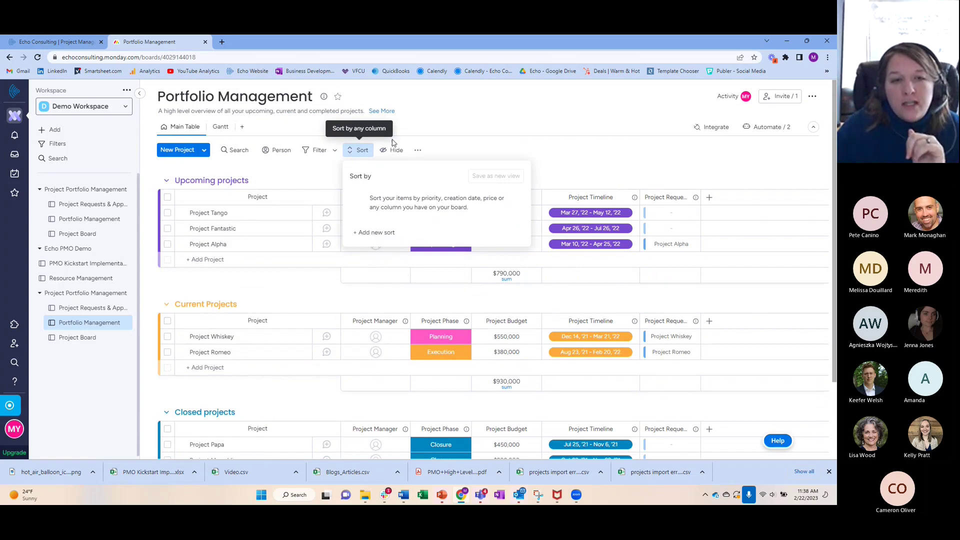
left_click(513, 145)
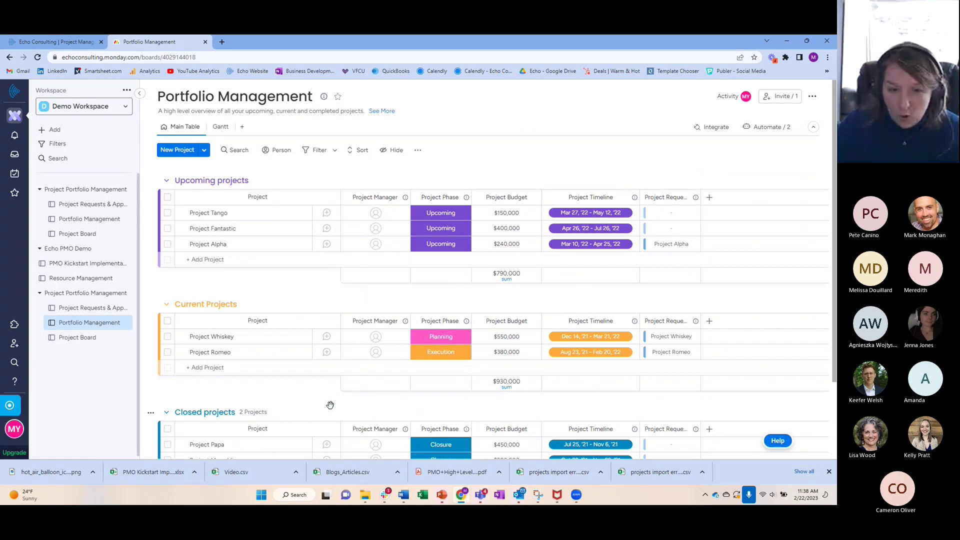
Step: View the tasks on the Project Board and return to the Portfolio Management board
left_click(78, 339)
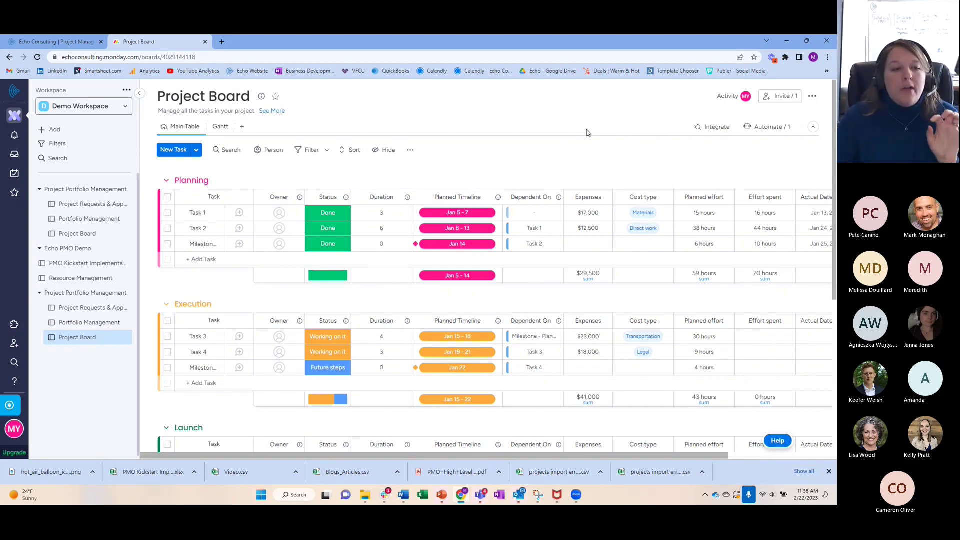
left_click(94, 327)
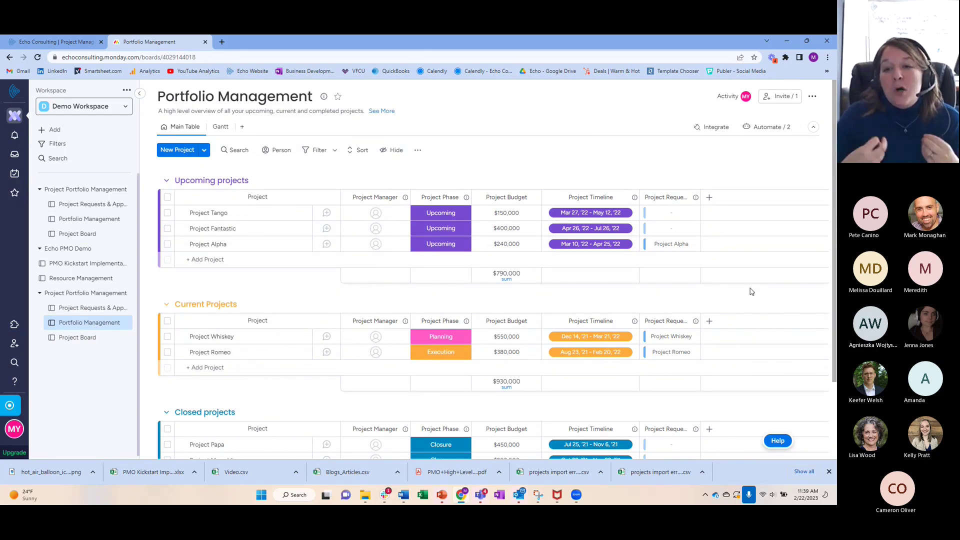
Step: Add a People column to the Portfolio Management board and name it "Sponsor"
left_click(710, 199)
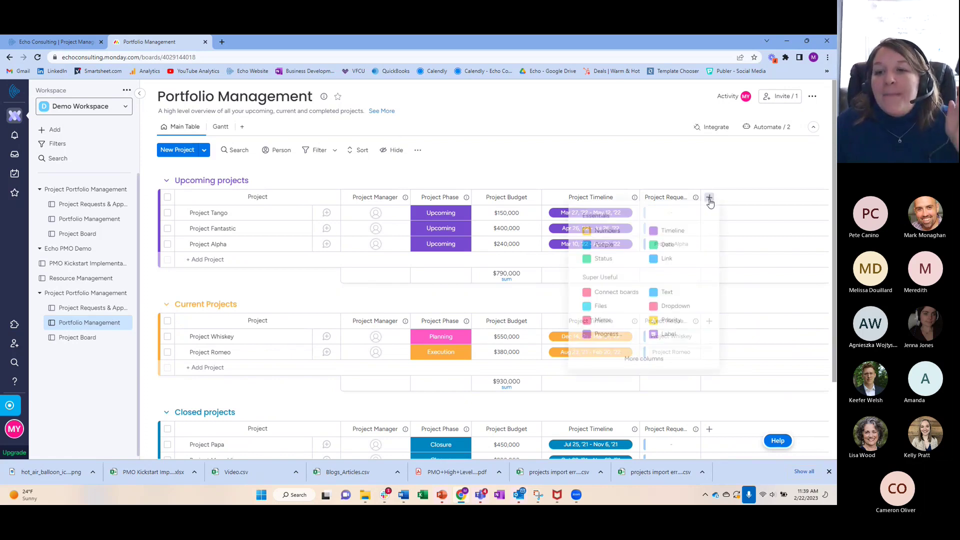
left_click(603, 248)
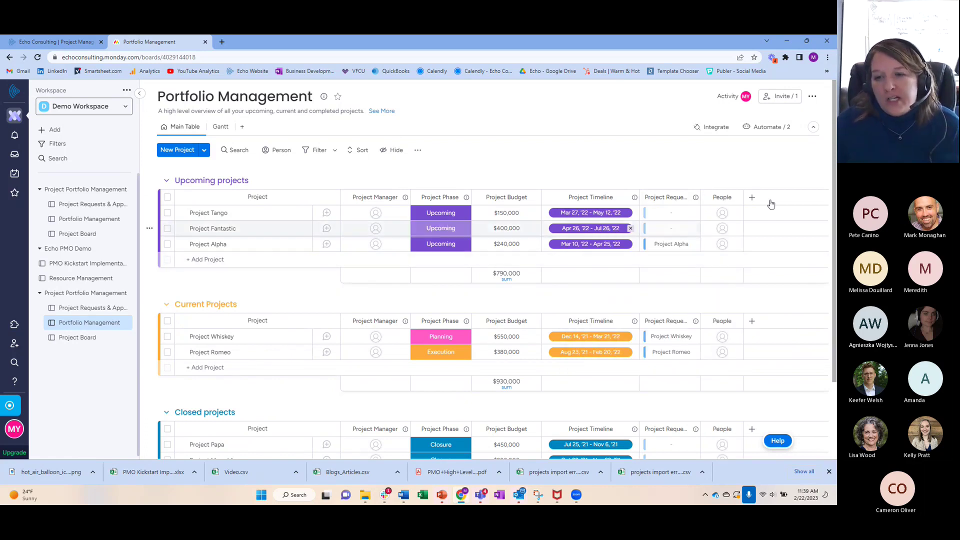
left_click(729, 199)
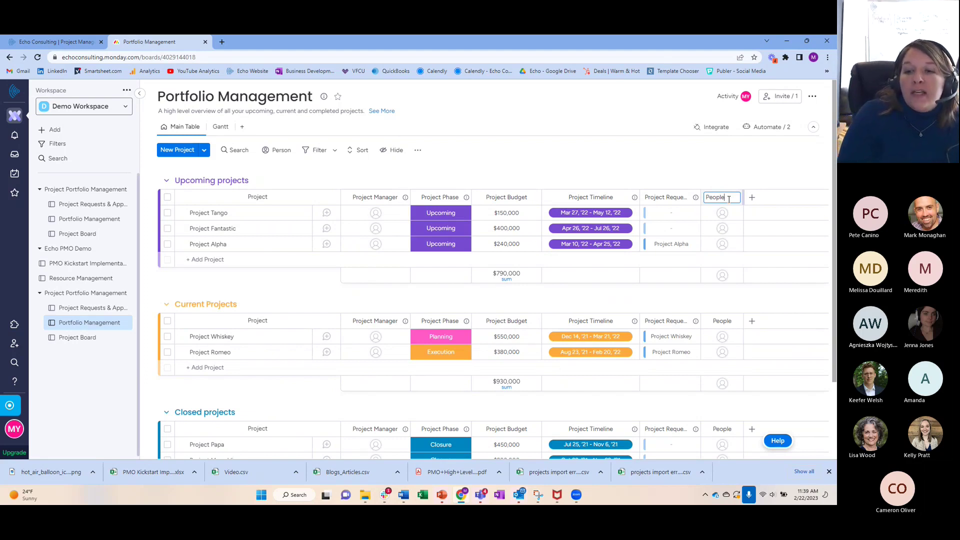
key("BackSpace")
key("BackSpace")
key("BackSpace")
key("BackSpace")
key("BackSpace")
key("BackSpace")
type("Spon")
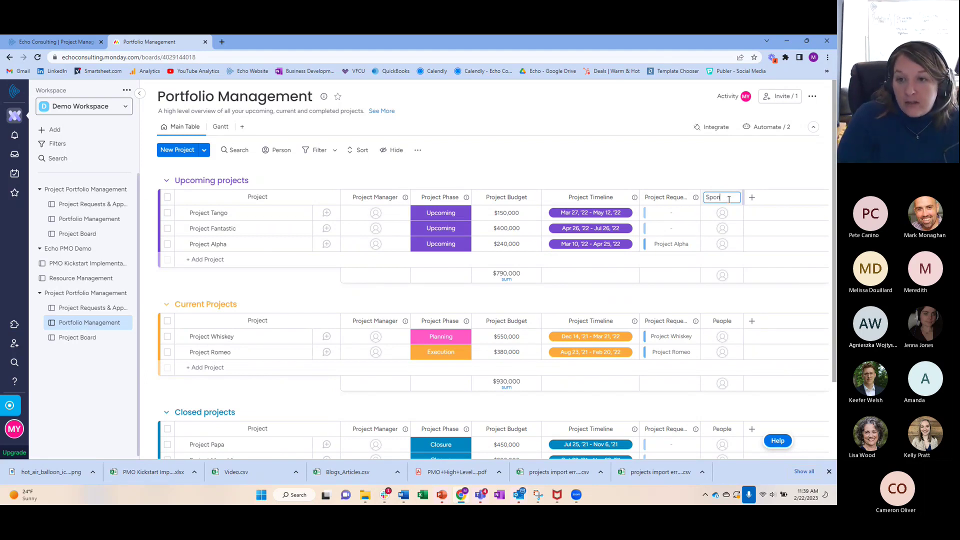
type("sor")
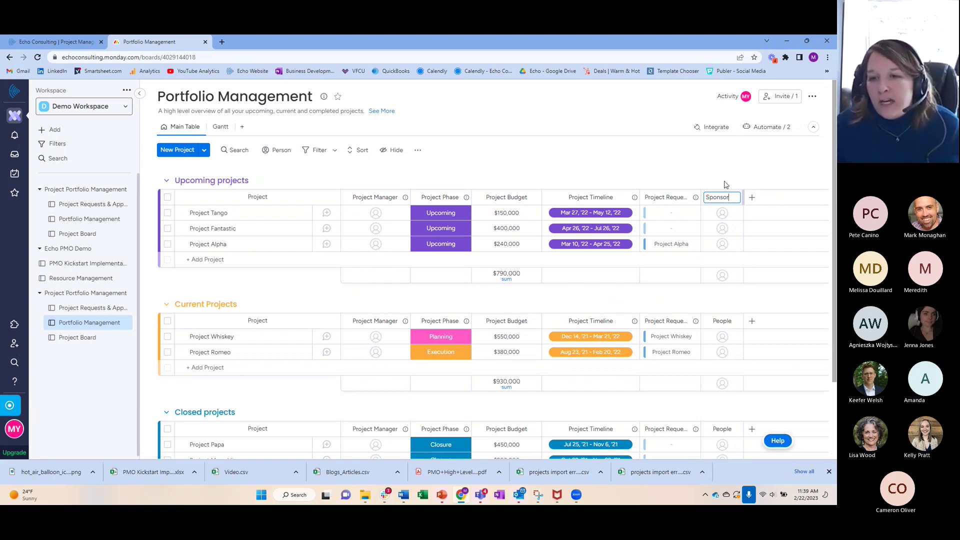
left_click(752, 176)
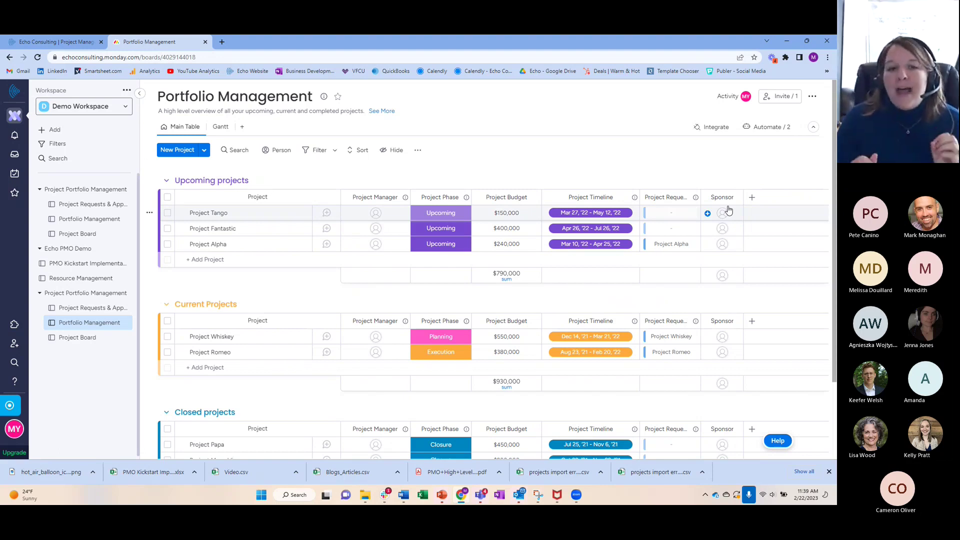
Step: Add another People column after Sponsor and name it "Functional Lead"
left_click(752, 198)
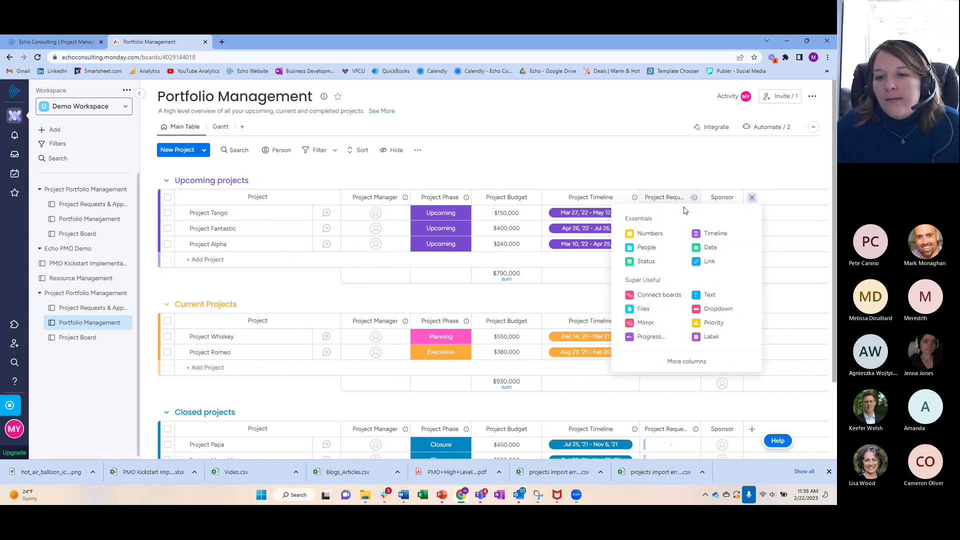
left_click(659, 254)
left_click(767, 200)
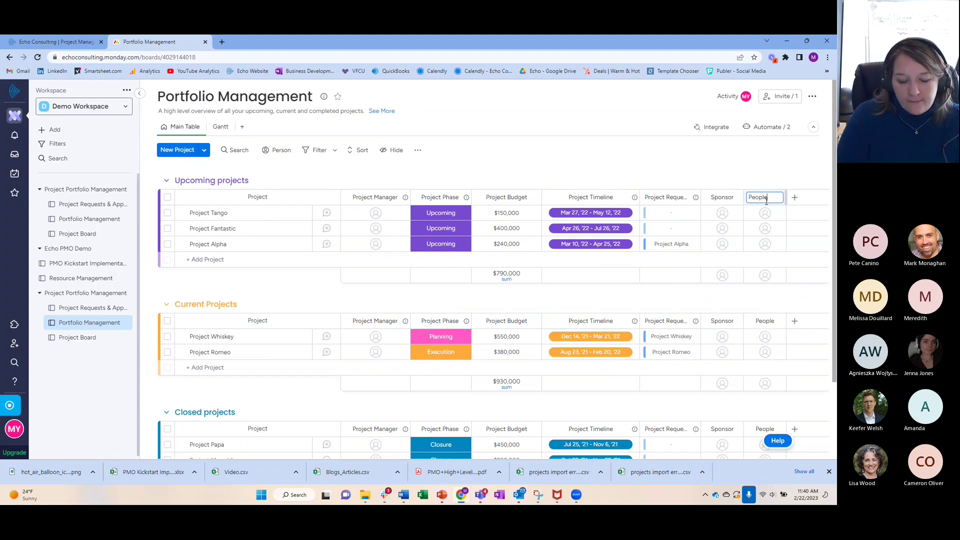
key("BackSpace")
key("BackSpace")
key("BackSpace")
key("BackSpace")
key("BackSpace")
type("Func")
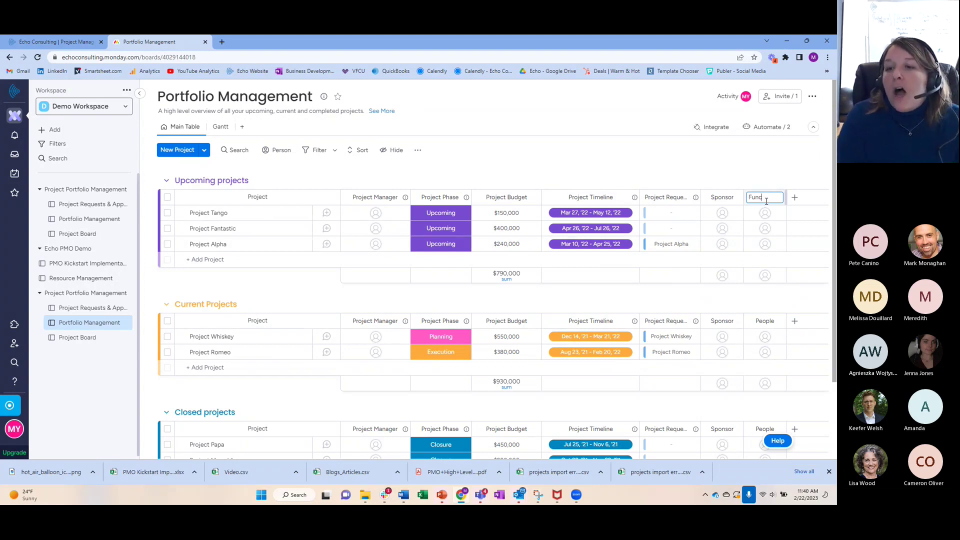
type("tion")
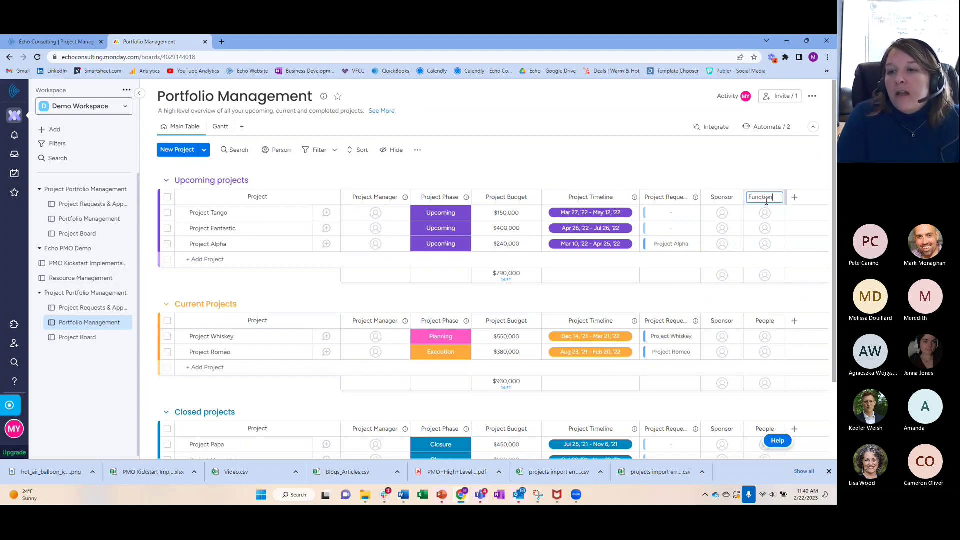
type("al Lead")
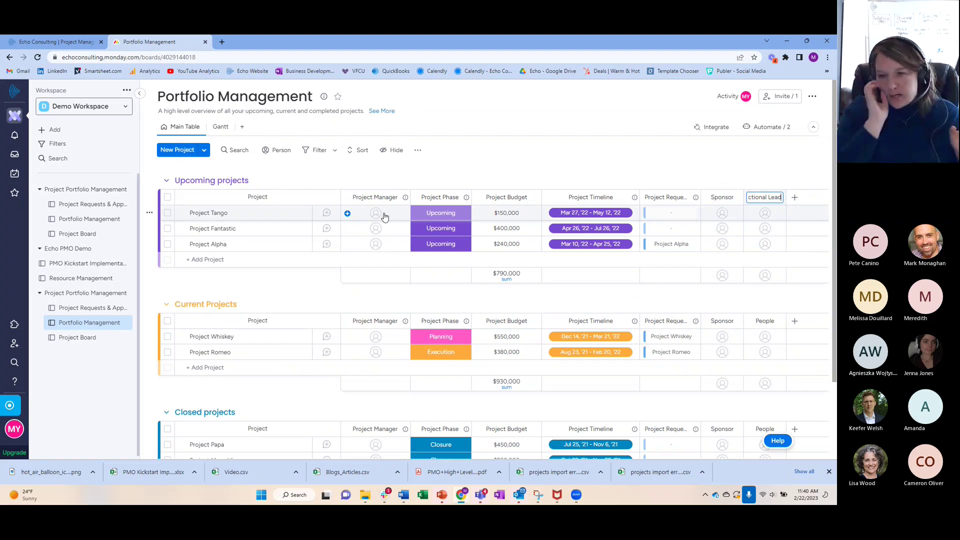
left_click(720, 154)
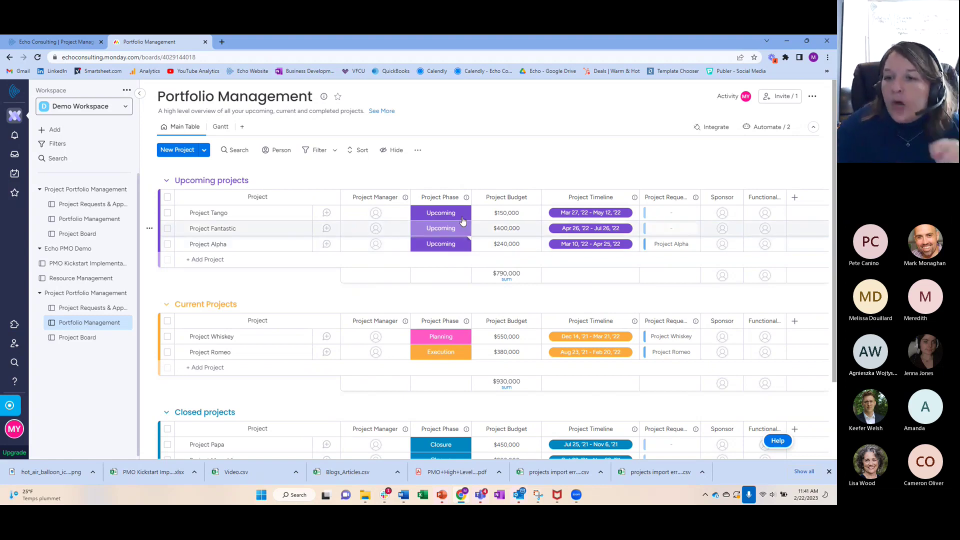
Step: Add a Status column after Functional Lead and set Project Tango's status to "Working on it"
left_click(794, 198)
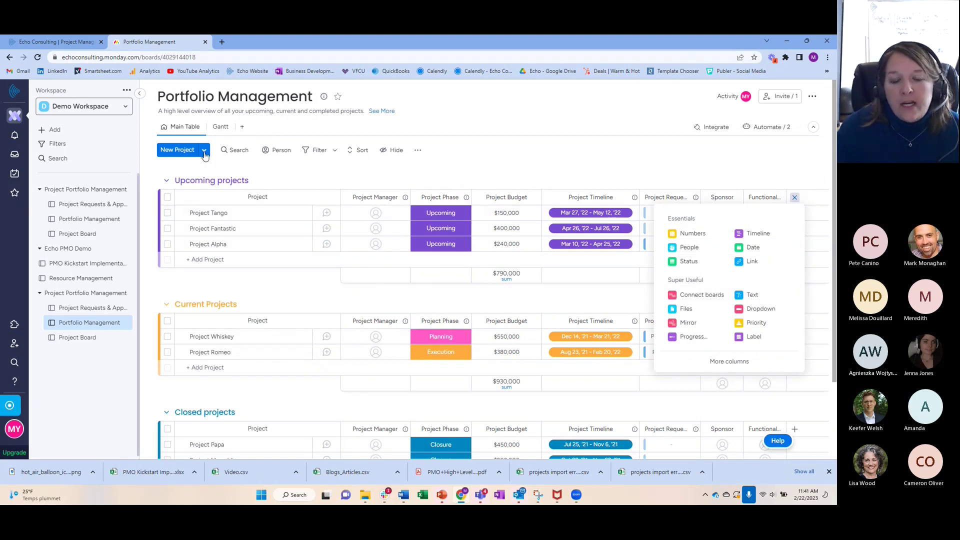
left_click(698, 269)
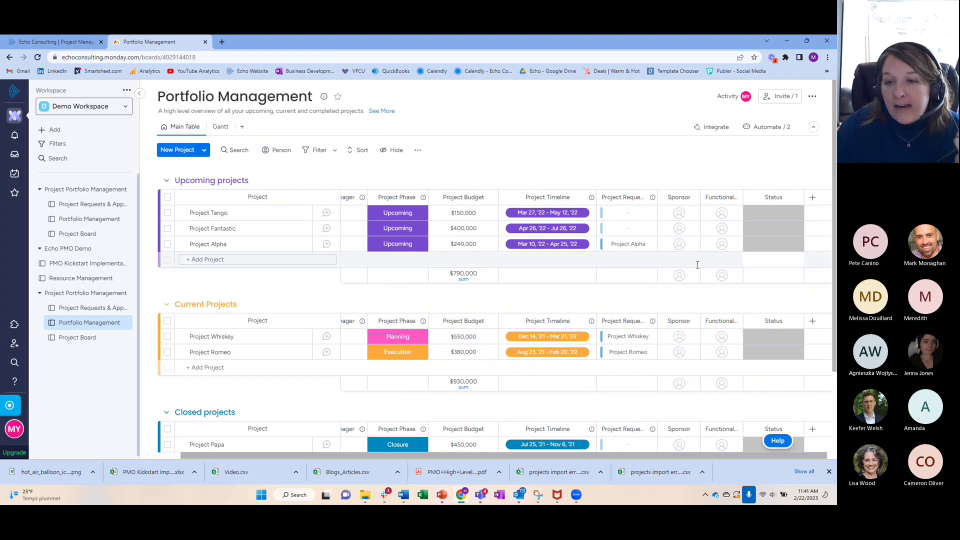
left_click(803, 215)
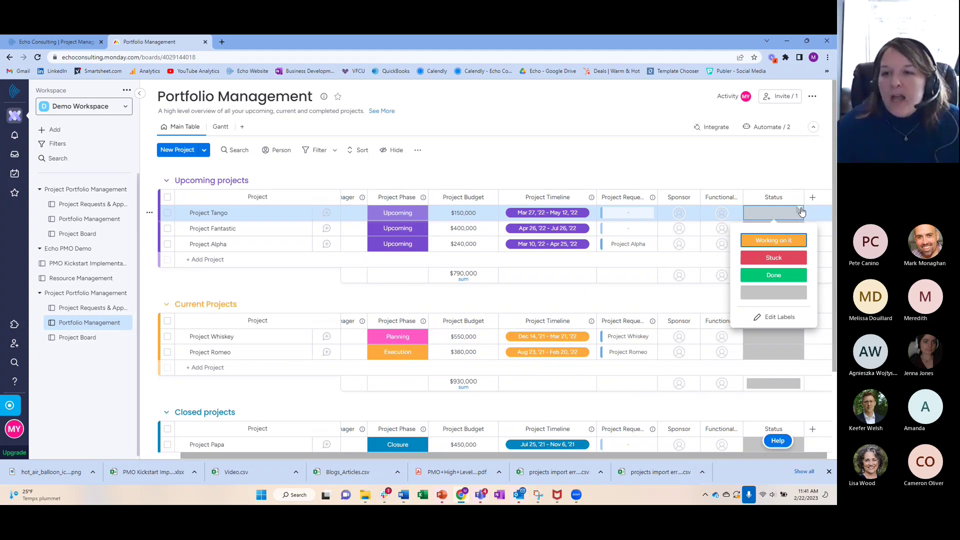
left_click(785, 241)
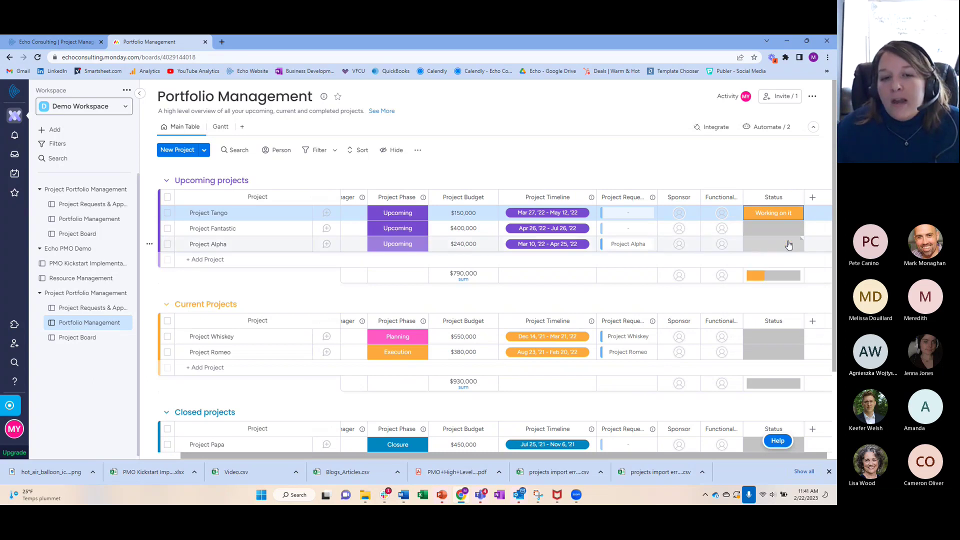
left_click(788, 214)
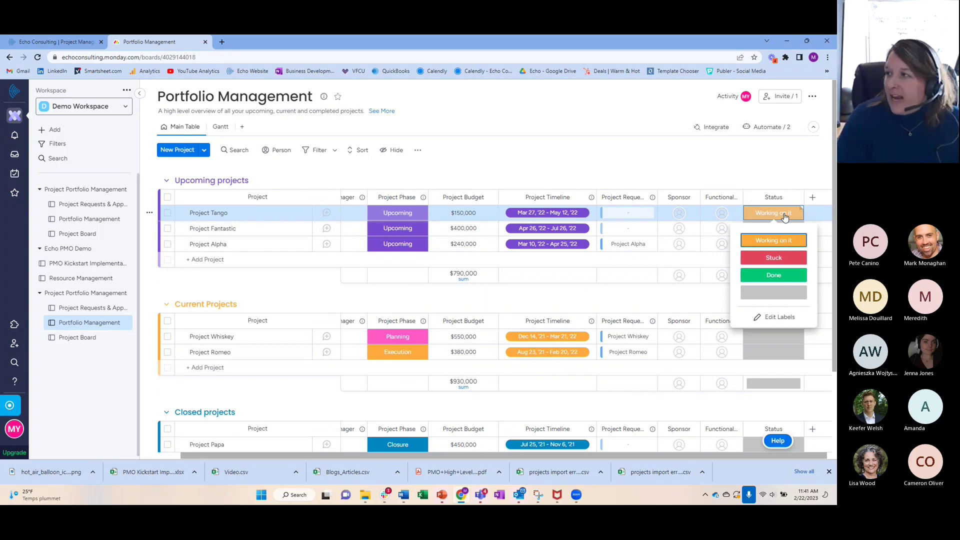
Step: Rename the "Upcoming" label of the Project Phase column to "Discovery" and apply the change
left_click(411, 216)
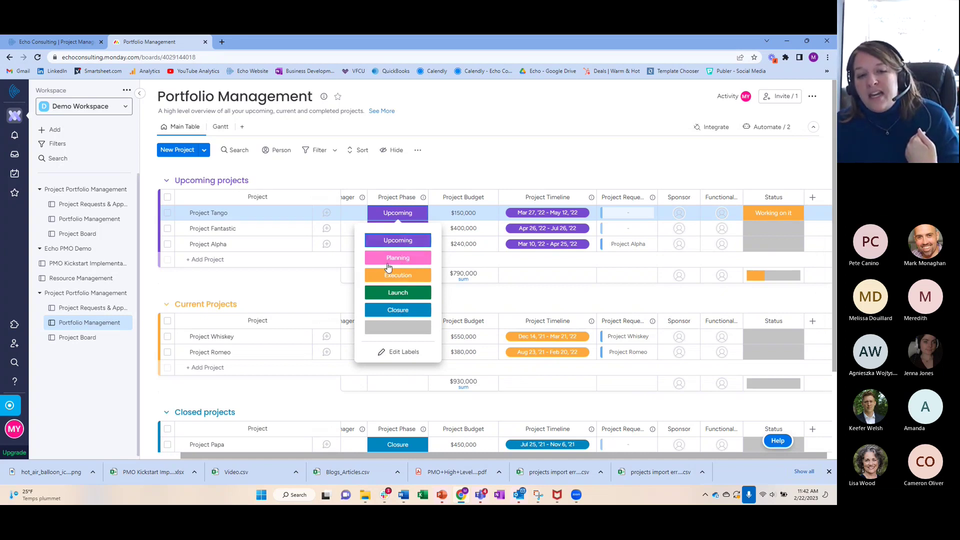
left_click(407, 241)
left_click(408, 214)
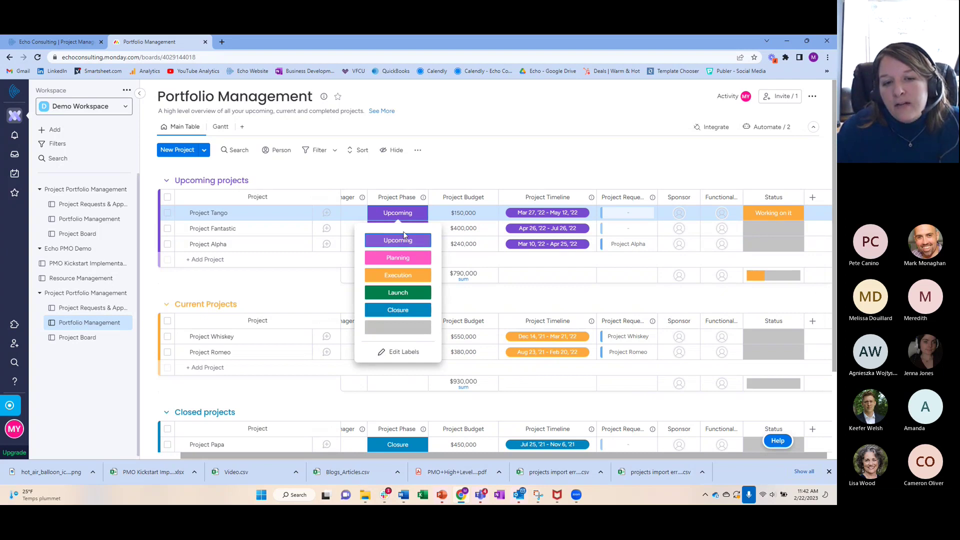
left_click(395, 352)
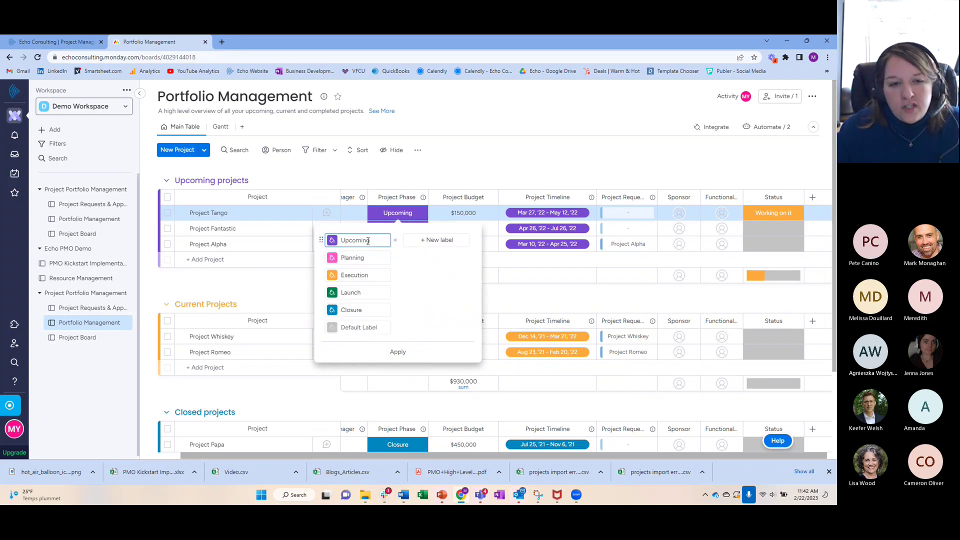
left_click_drag(372, 241, 343, 242)
type("Discovery")
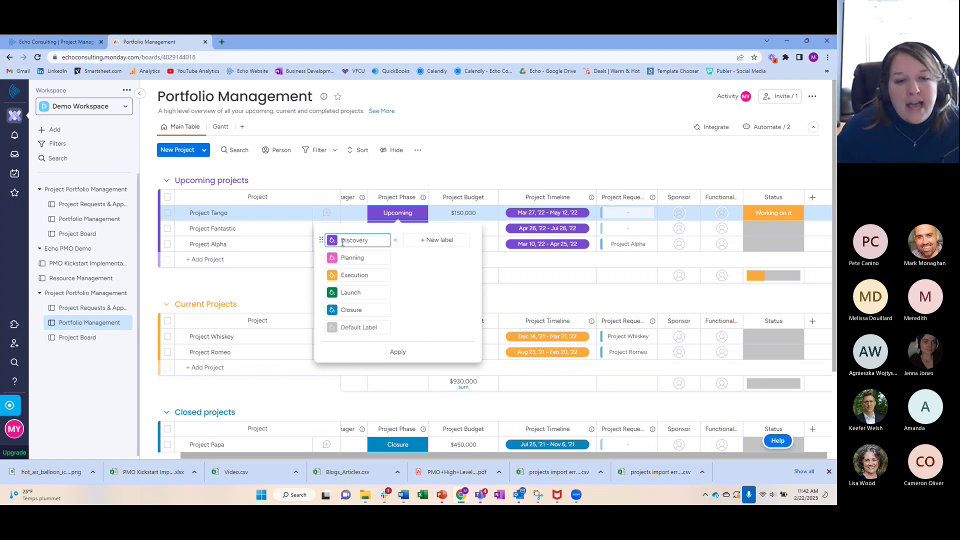
left_click(398, 355)
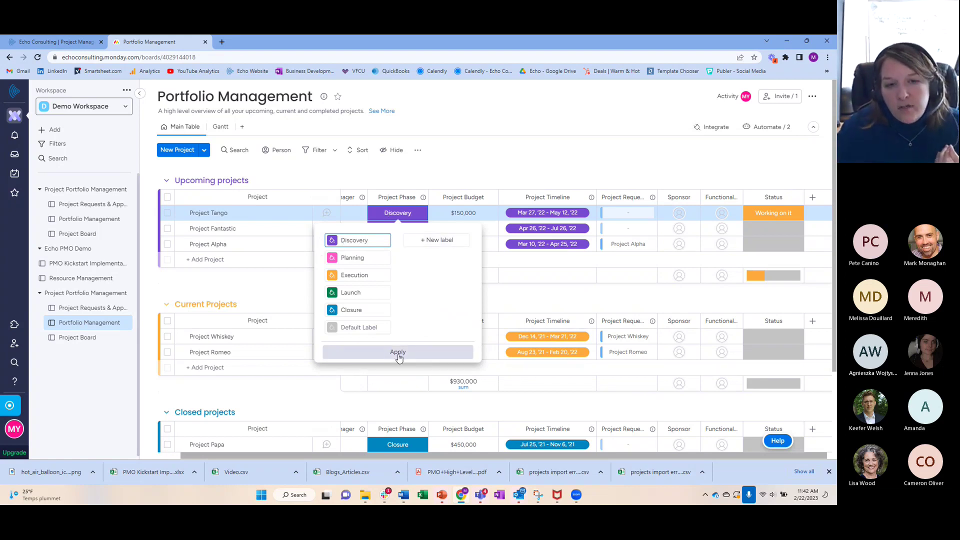
left_click(460, 173)
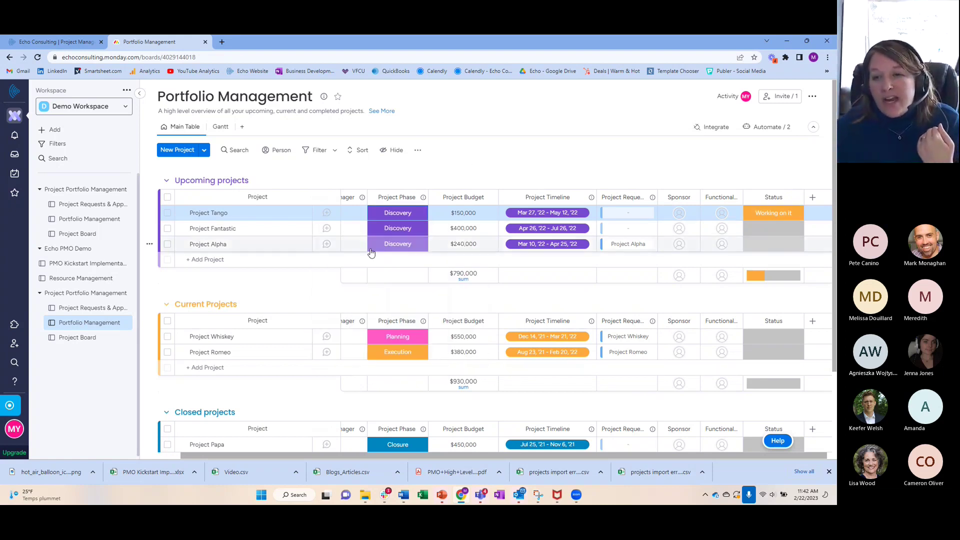
Step: Edit the Status column's labels on the Portfolio Management board and rename the "Working on it" label to "Not Started"
left_click(783, 214)
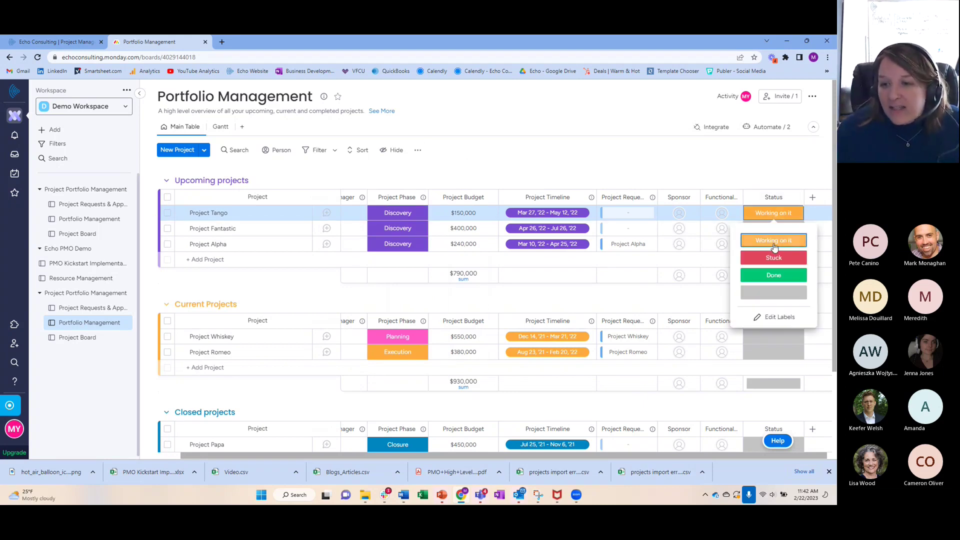
left_click(775, 247)
left_click(781, 213)
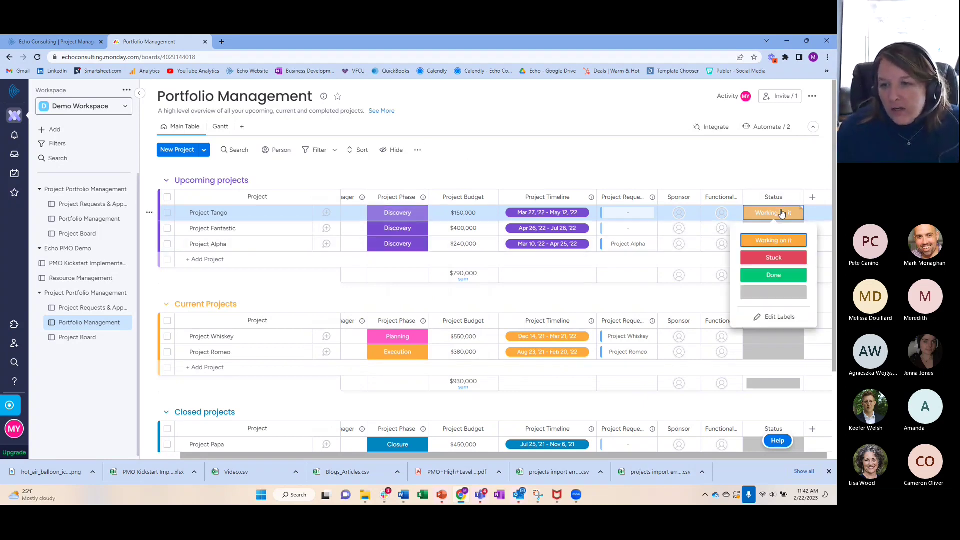
left_click(774, 320)
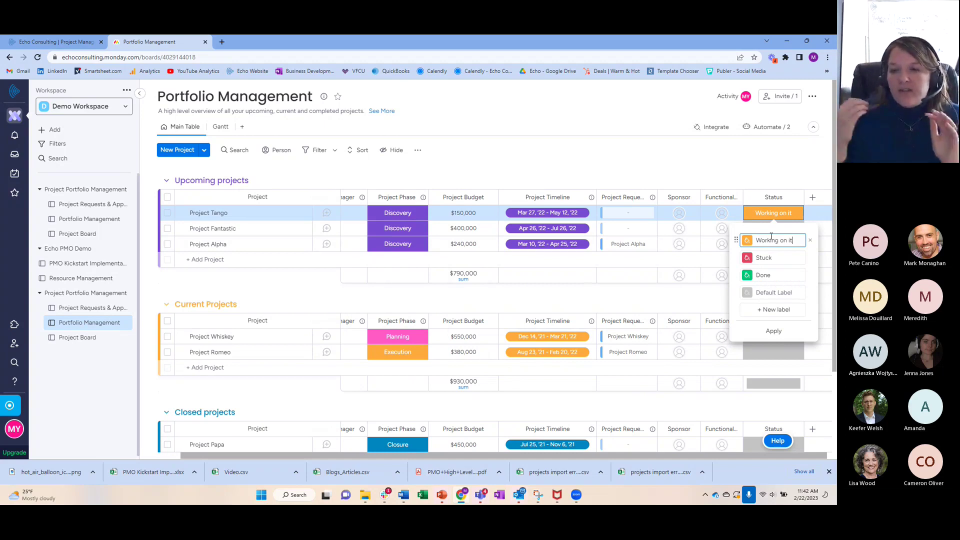
key("BackSpace")
key("BackSpace")
key("BackSpace")
key("BackSpace")
key("BackSpace")
key("BackSpace")
key("BackSpace")
key("BackSpace")
key("BackSpace")
key("BackSpace")
key("BackSpace")
key("BackSpace")
key("BackSpace")
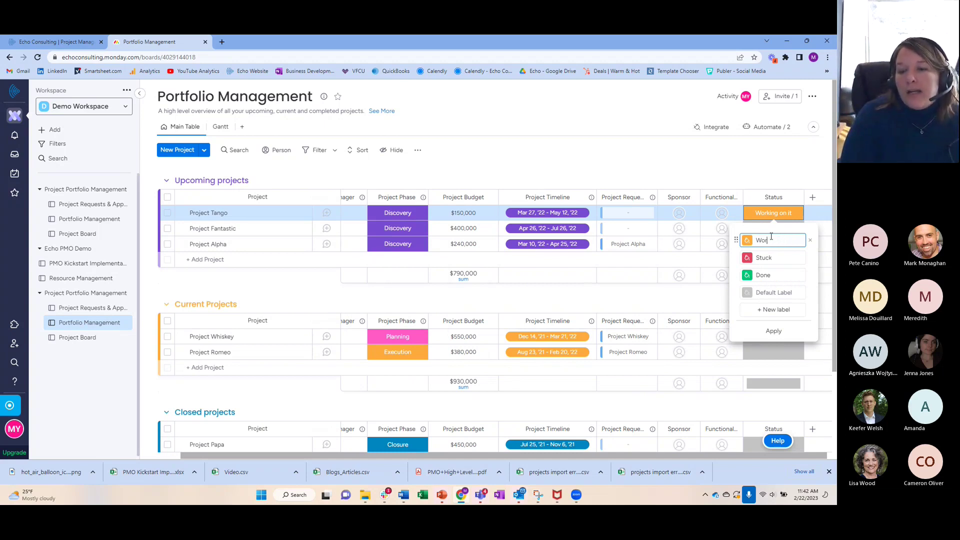
type("Statu")
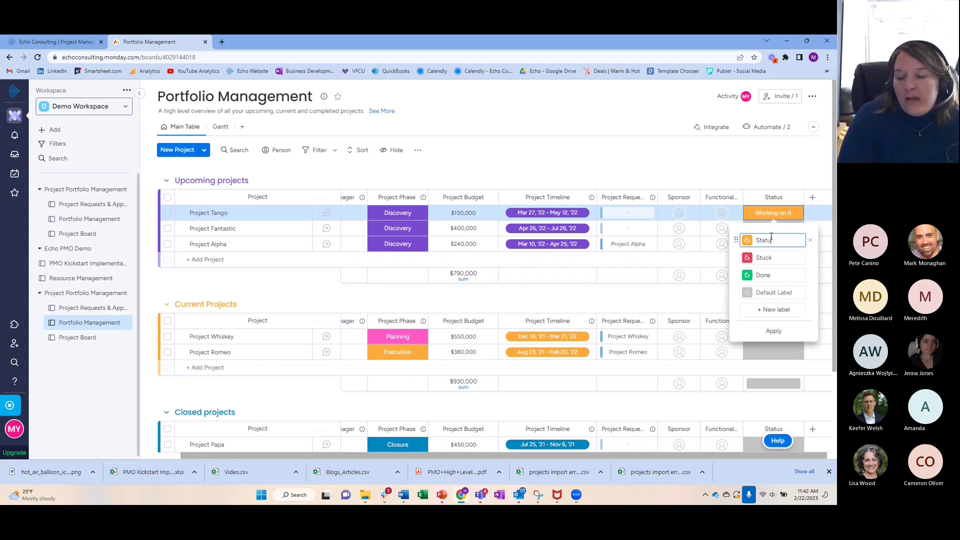
type("tatus")
key("BackSpace")
key("BackSpace")
key("BackSpace")
key("BackSpace")
key("BackSpace")
key("BackSpace")
type("No")
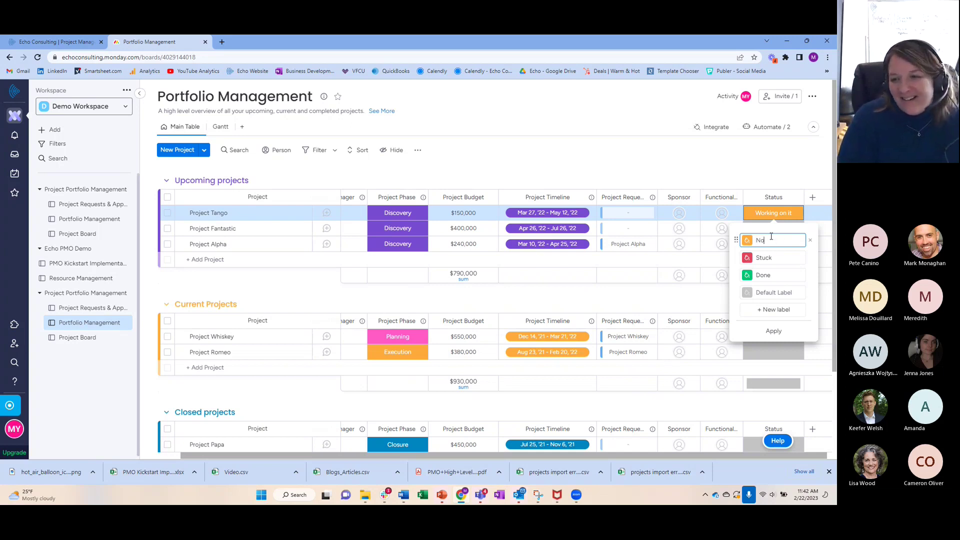
type("t Start")
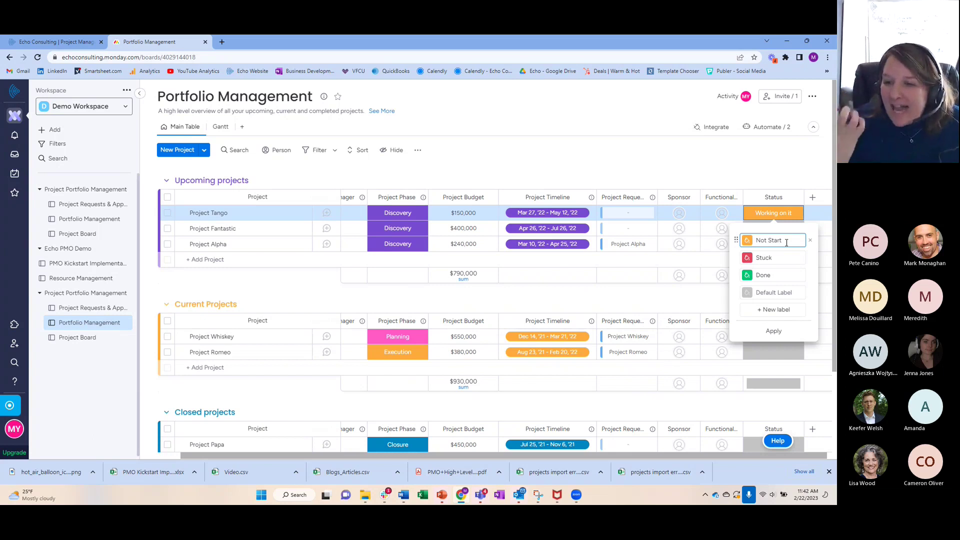
type("ed")
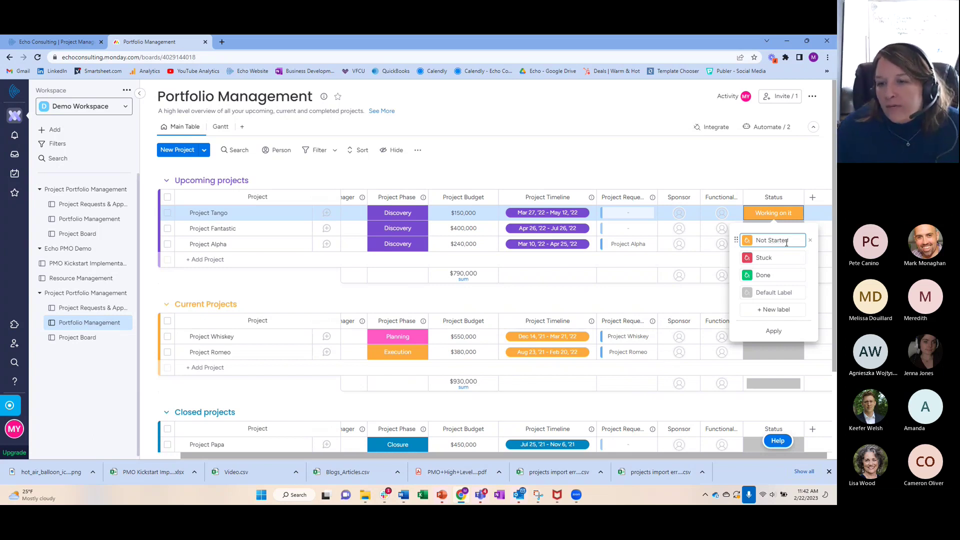
Step: Rename the red "Stuck" label of the Status column to "Blocked"
left_click_drag(775, 257, 756, 257)
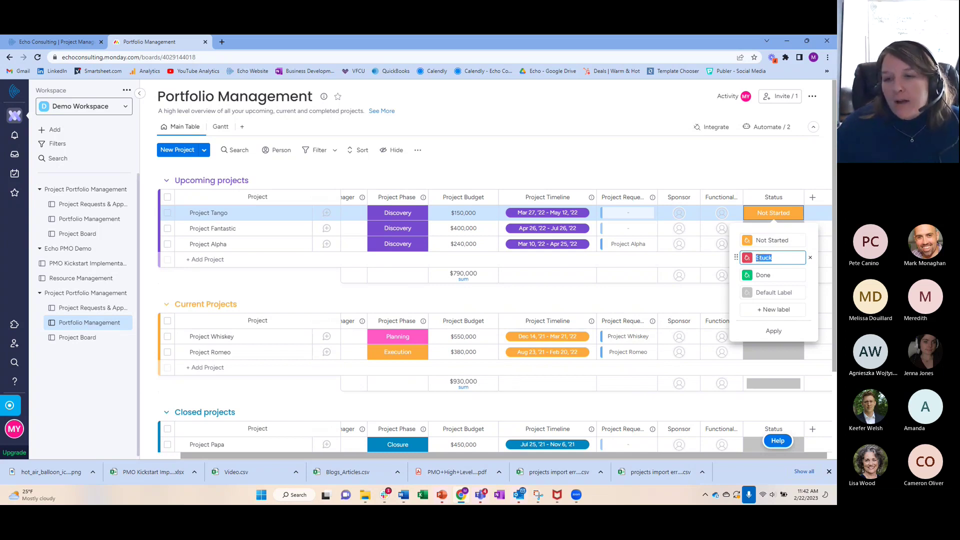
type("Block")
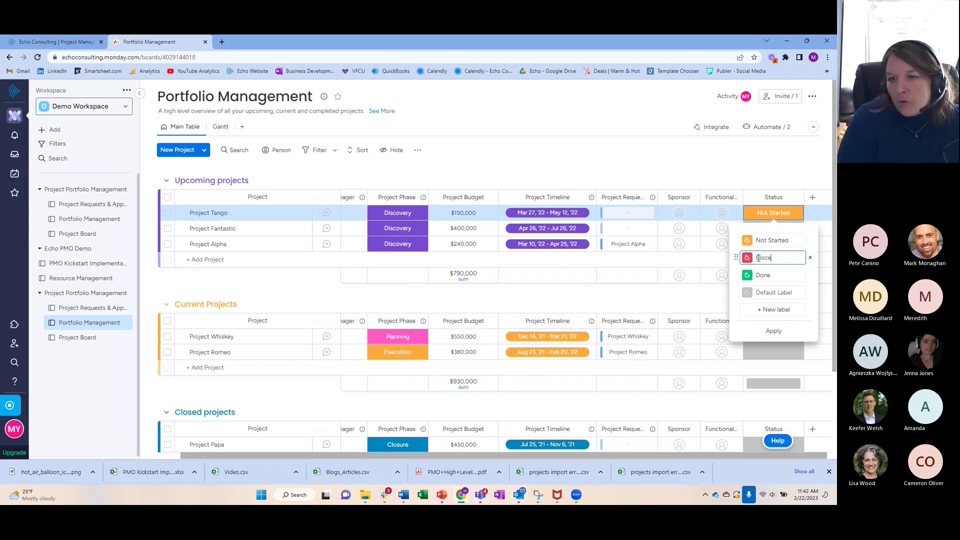
type("ed")
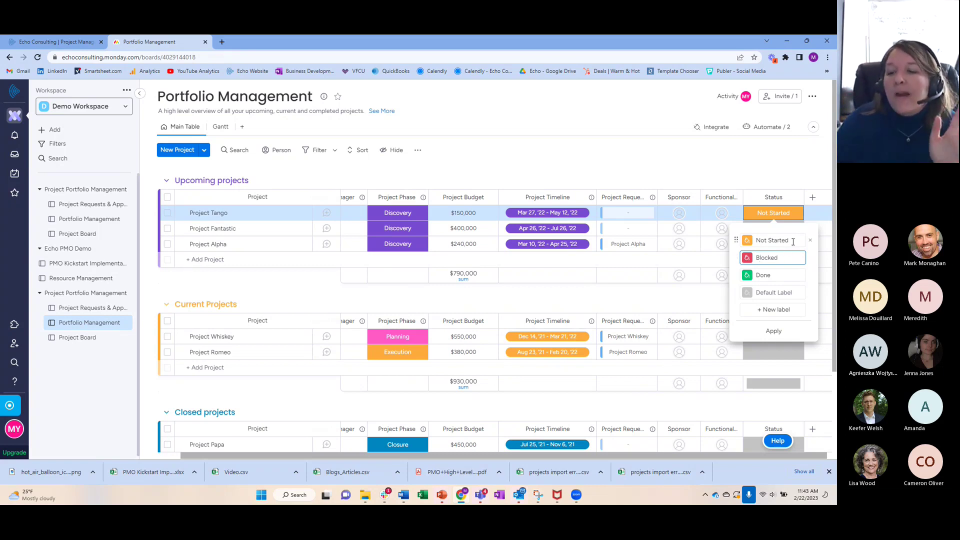
Step: Rename the green "Done" status label to "Cancelled" and change its color to dark gray
left_click(777, 276)
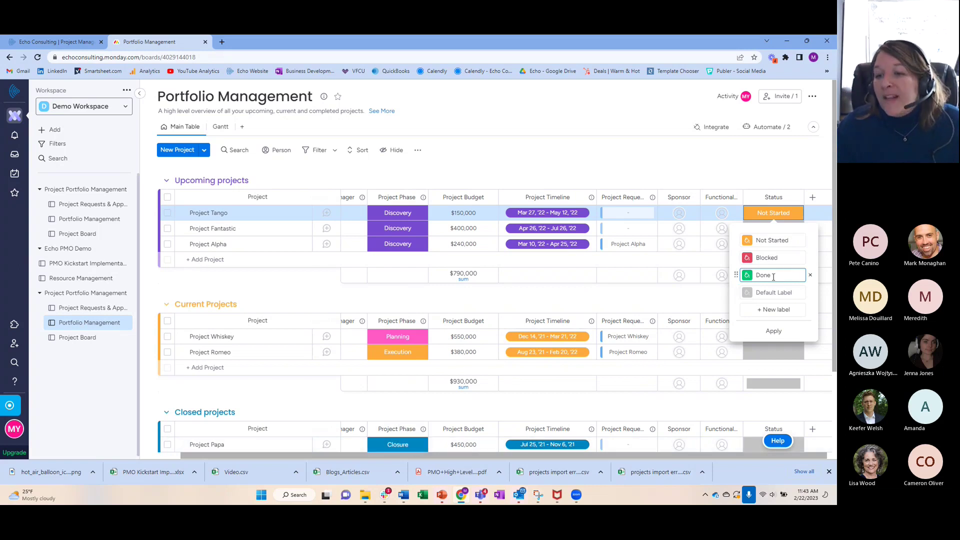
key("BackSpace")
key("BackSpace")
key("BackSpace")
key("BackSpace")
type("Ca")
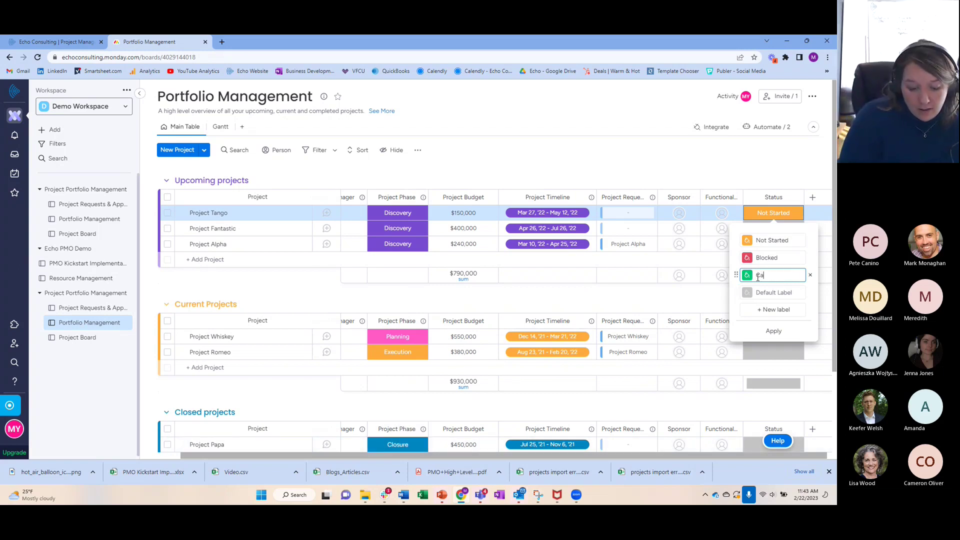
type("ncelled")
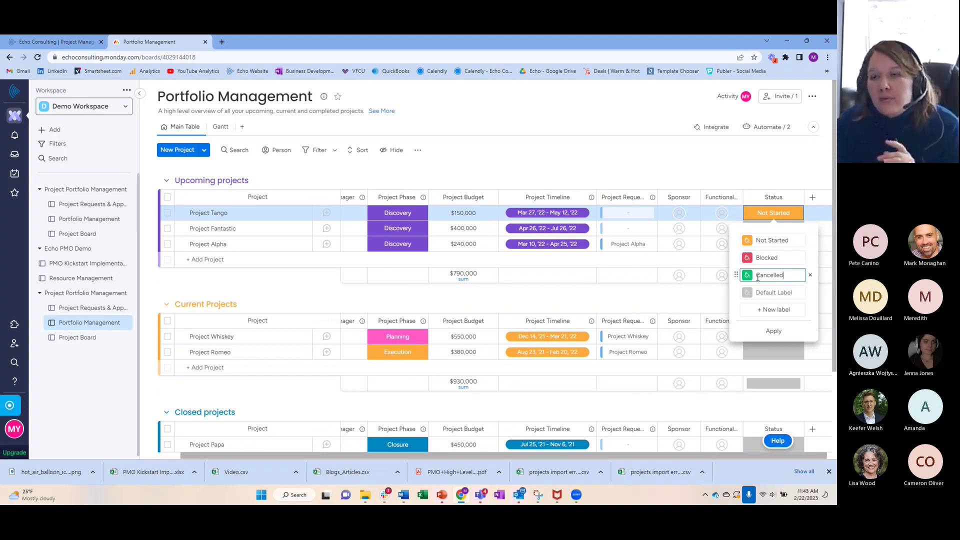
left_click(747, 275)
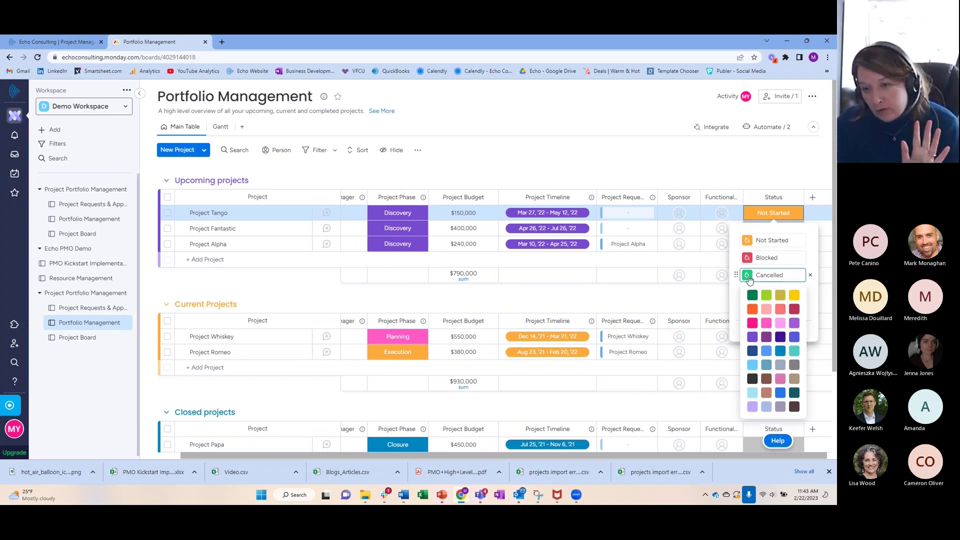
left_click(794, 367)
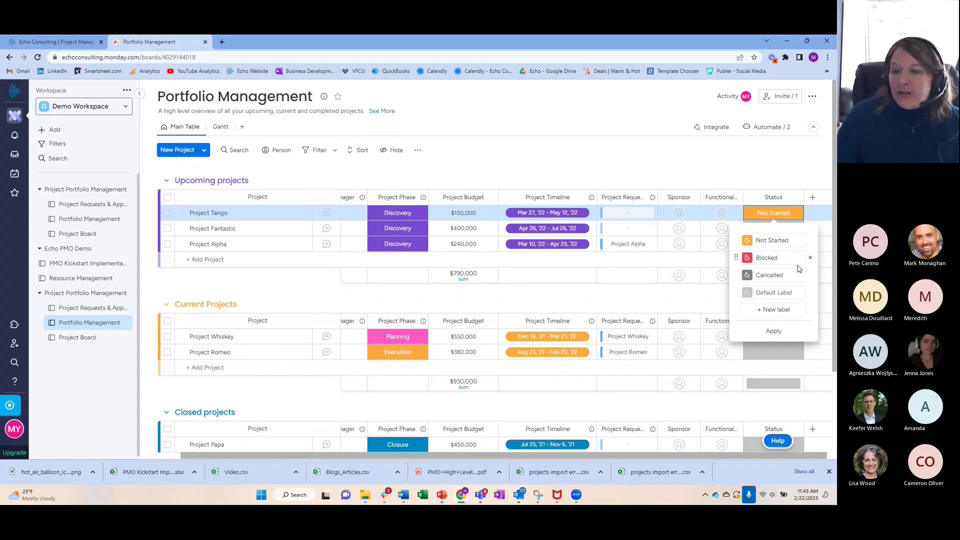
Step: Name the gray default status label "On Hold" and add a new blank label below it
left_click(783, 292)
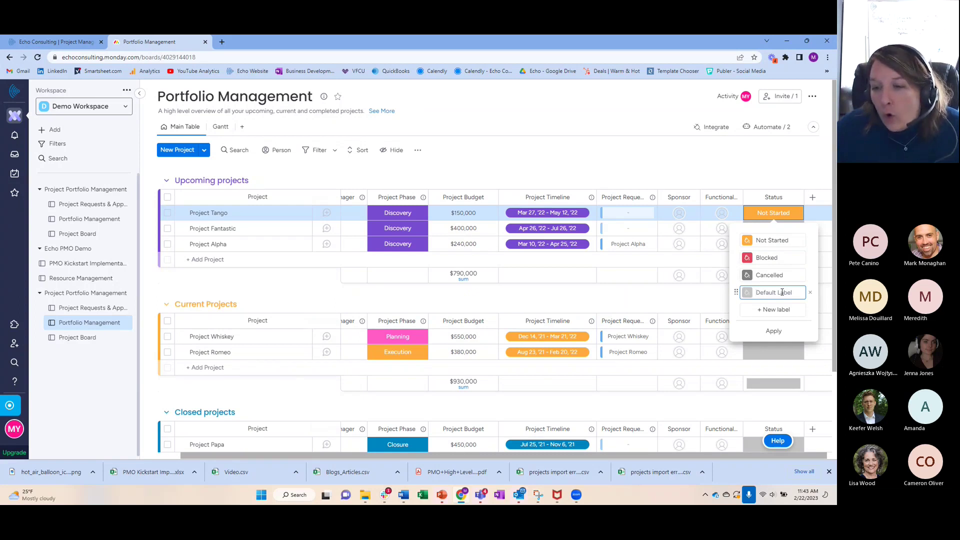
type("On")
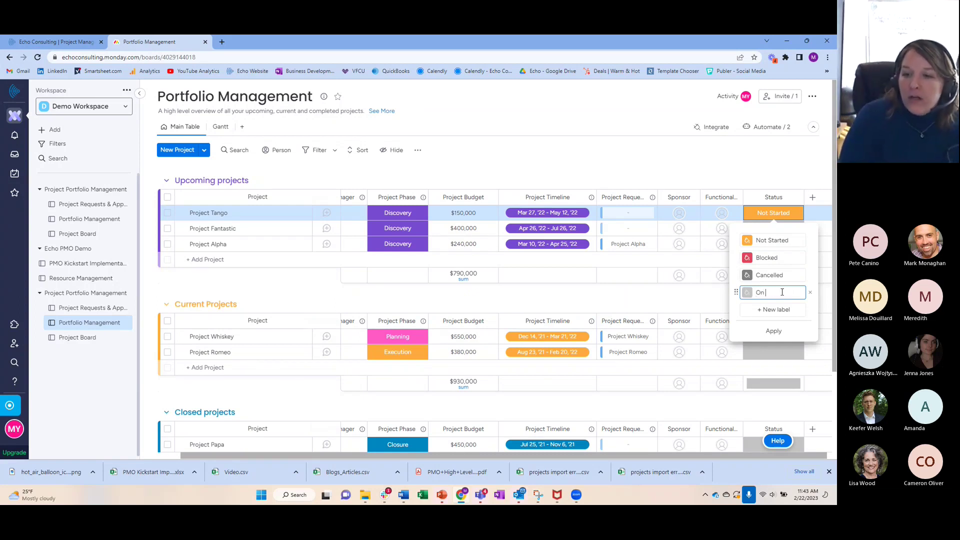
type(" Hold")
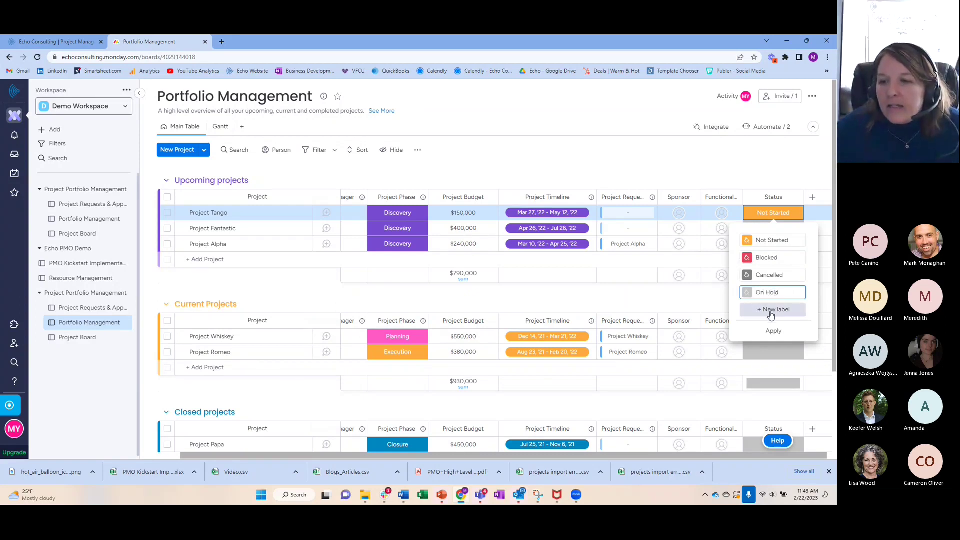
left_click(771, 311)
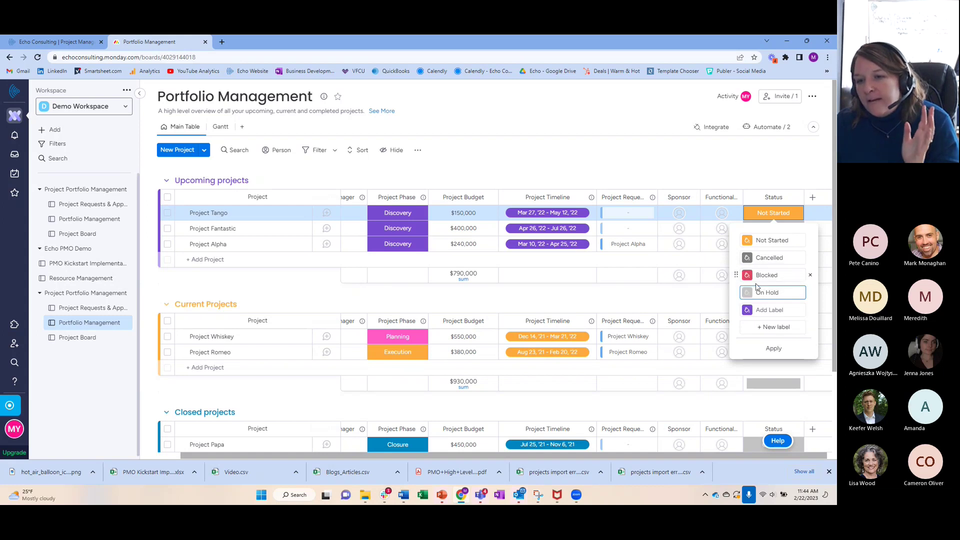
Step: Rename the gray "On Hold" status label to "Not Started"
left_click(796, 293)
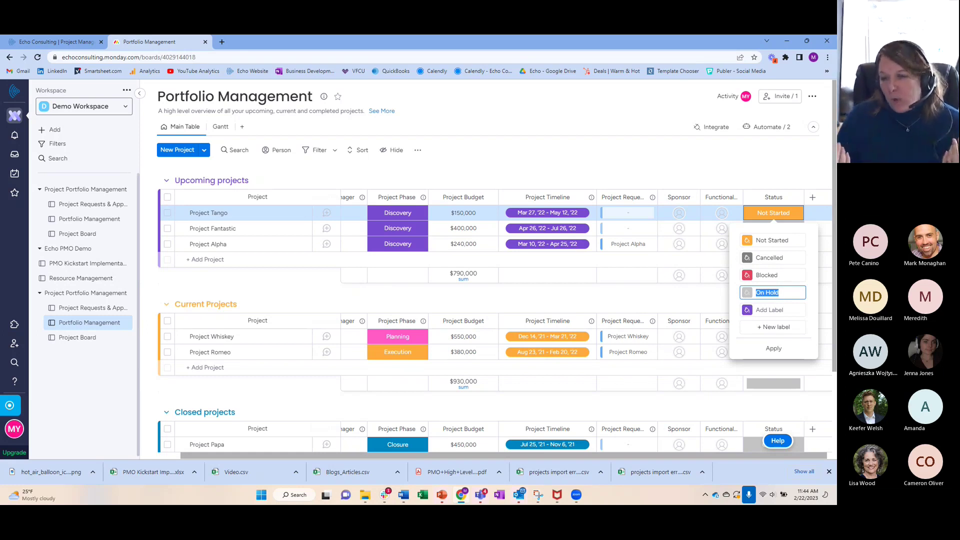
type("Not")
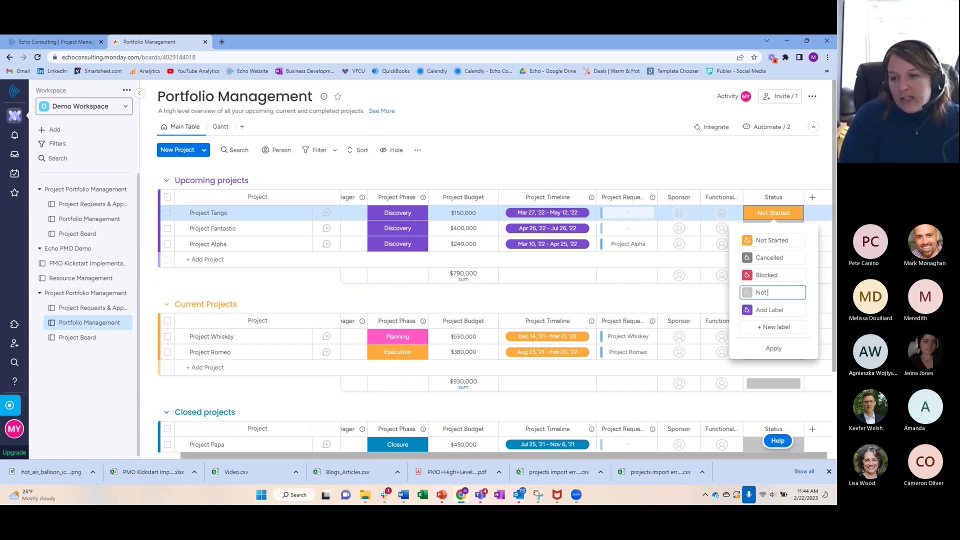
type(" Started")
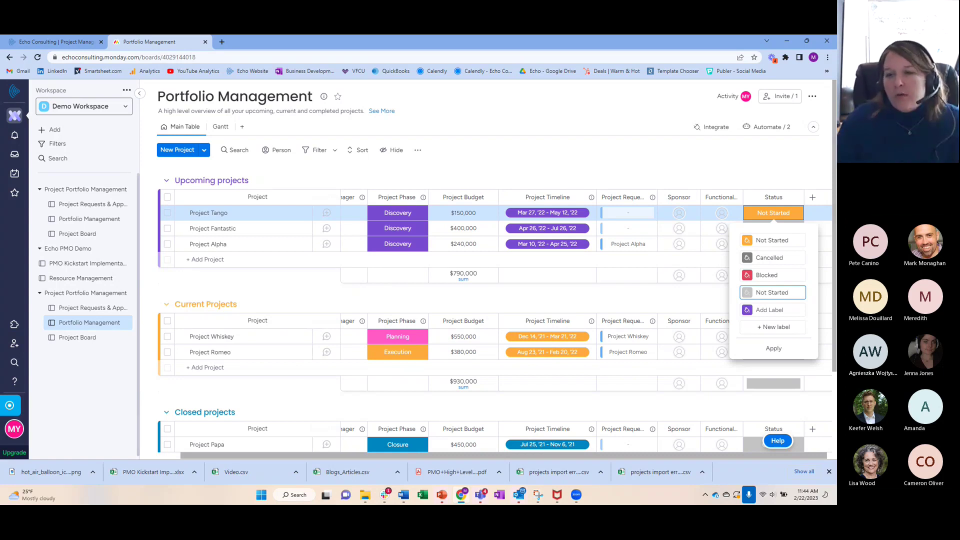
Step: Rename the orange "Not Started" status label to "In Progress" and apply the label changes
left_click(773, 241)
left_click_drag(790, 240, 772, 242)
triple_click(756, 243)
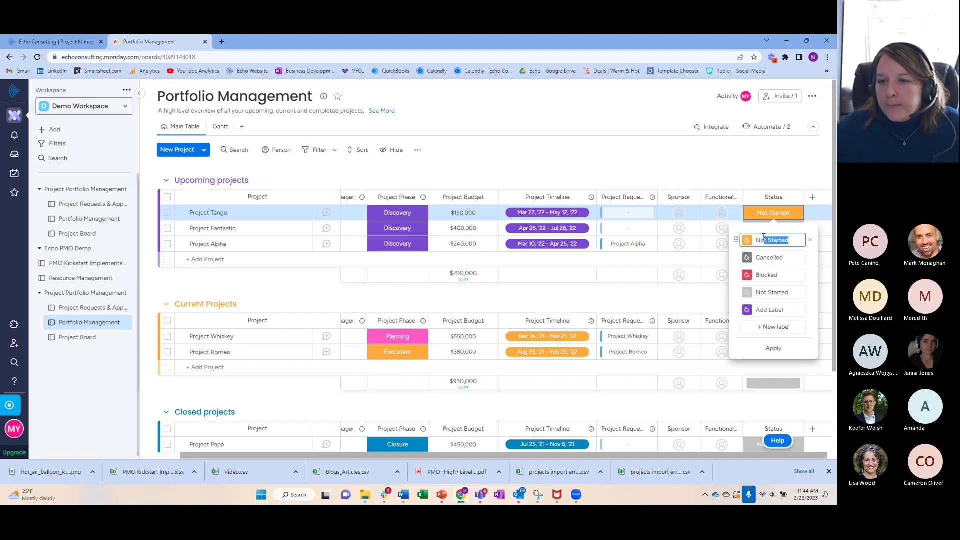
type("In Progress")
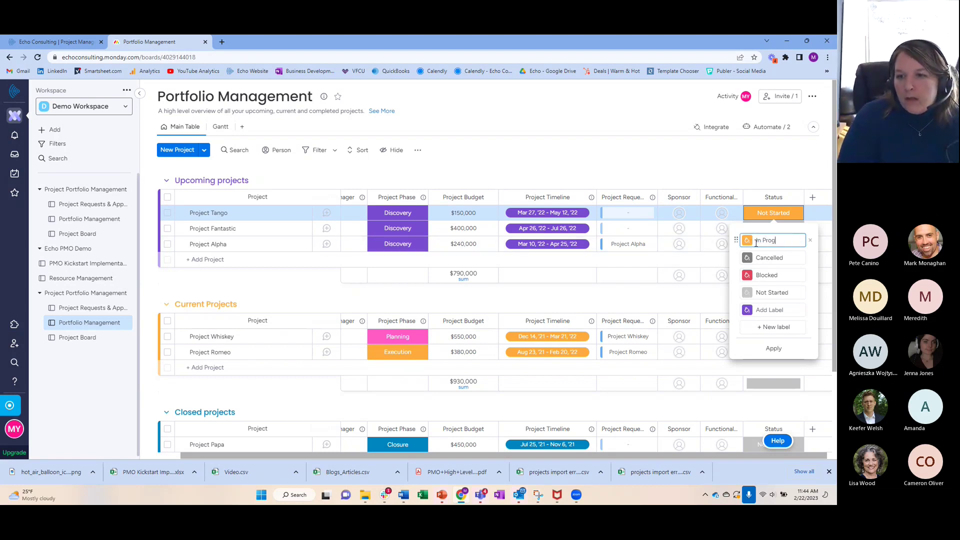
left_click(775, 349)
left_click(784, 186)
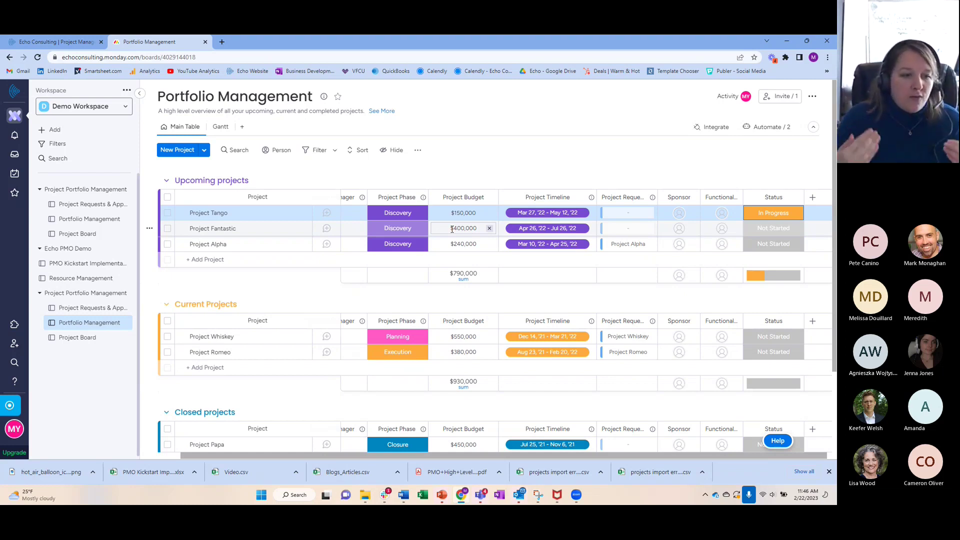
Step: Open the Project Board, followed by the PMO Kickstart Implementation Plan board, and examine the Kick-off item's subitems
left_click(87, 339)
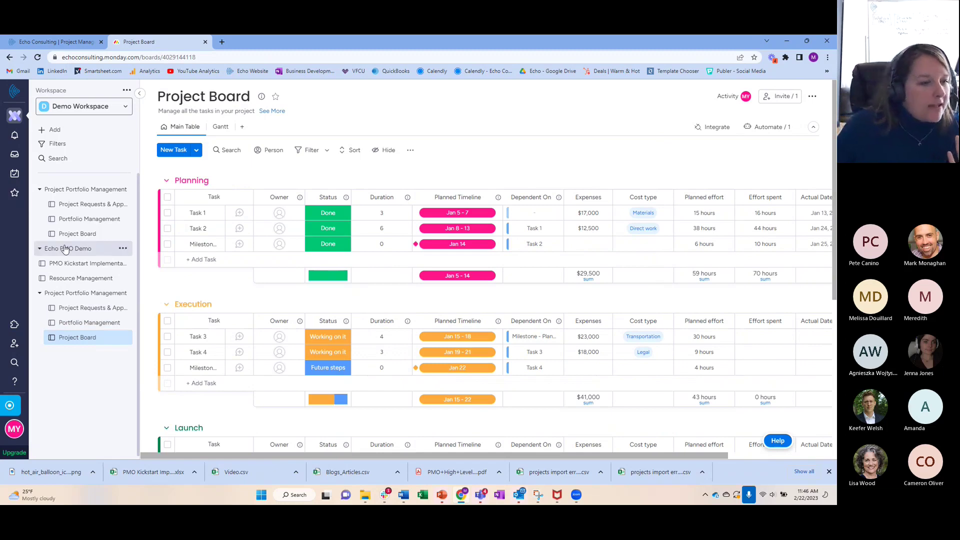
left_click(91, 264)
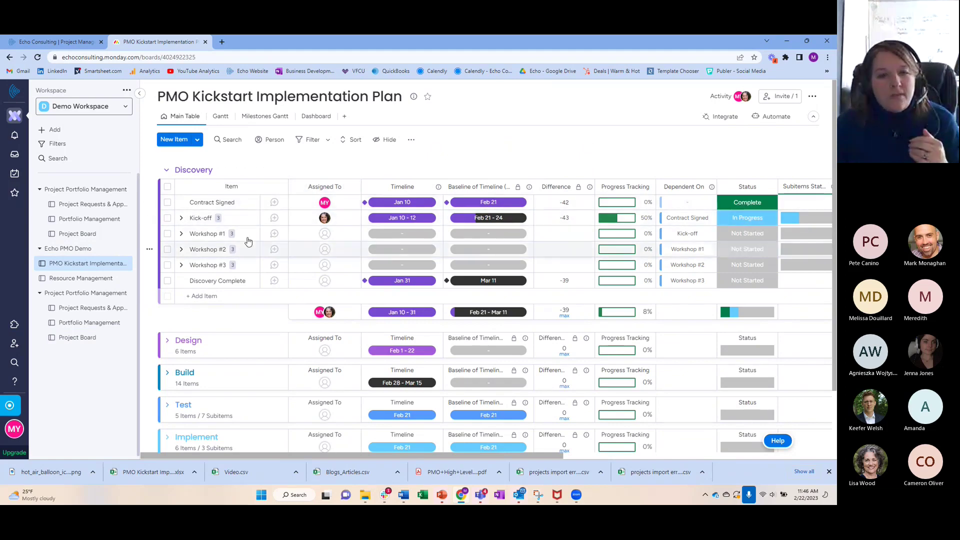
left_click(181, 219)
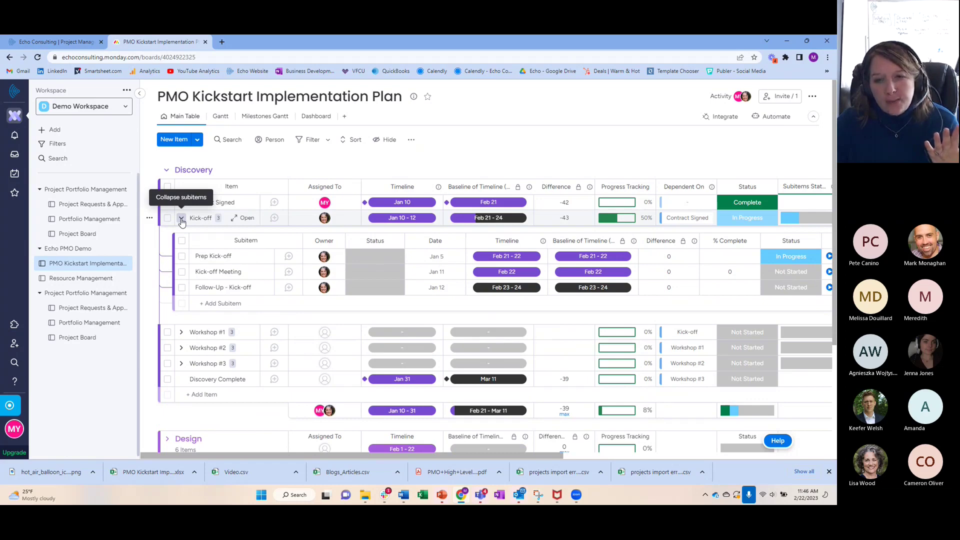
left_click(181, 218)
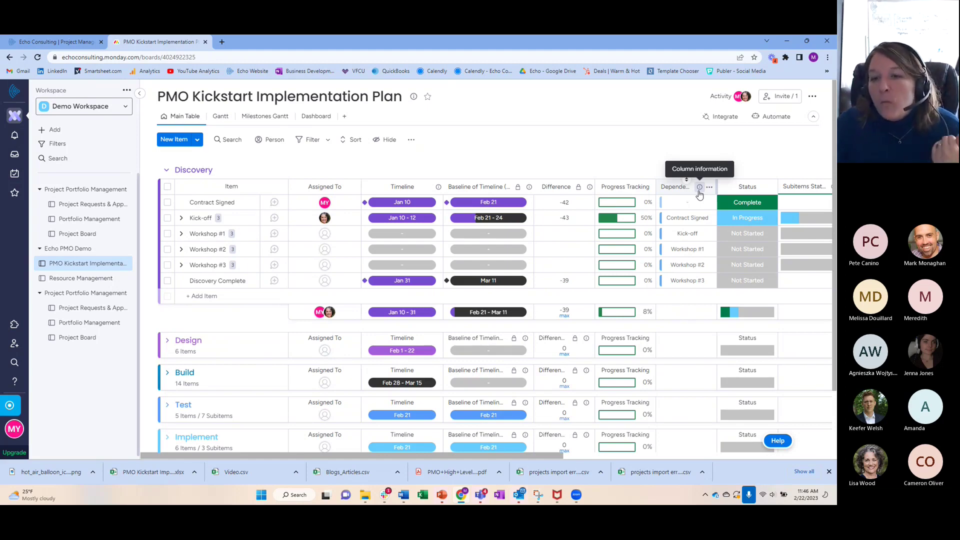
Step: Look through the Dependent On column's options, including the types it can be changed to
left_click(710, 187)
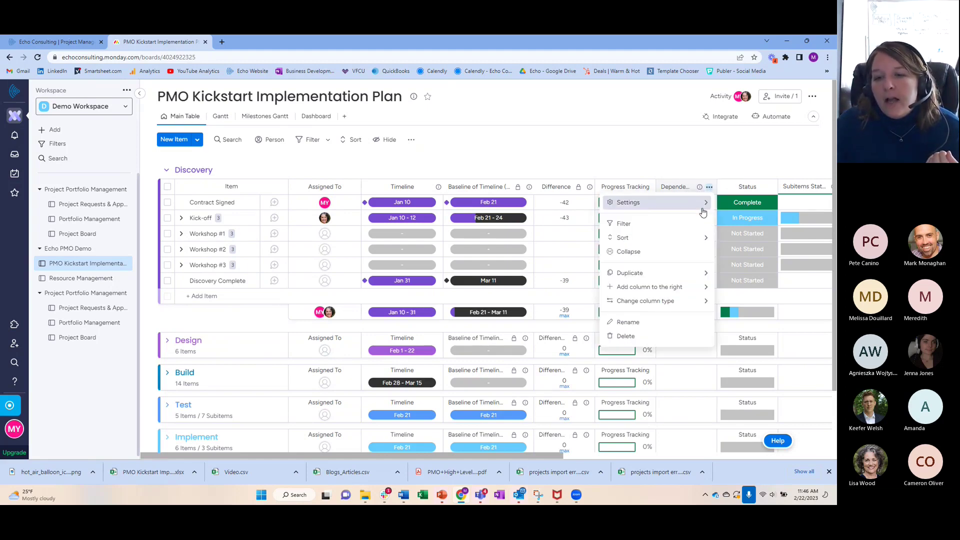
mouse_move(675, 309)
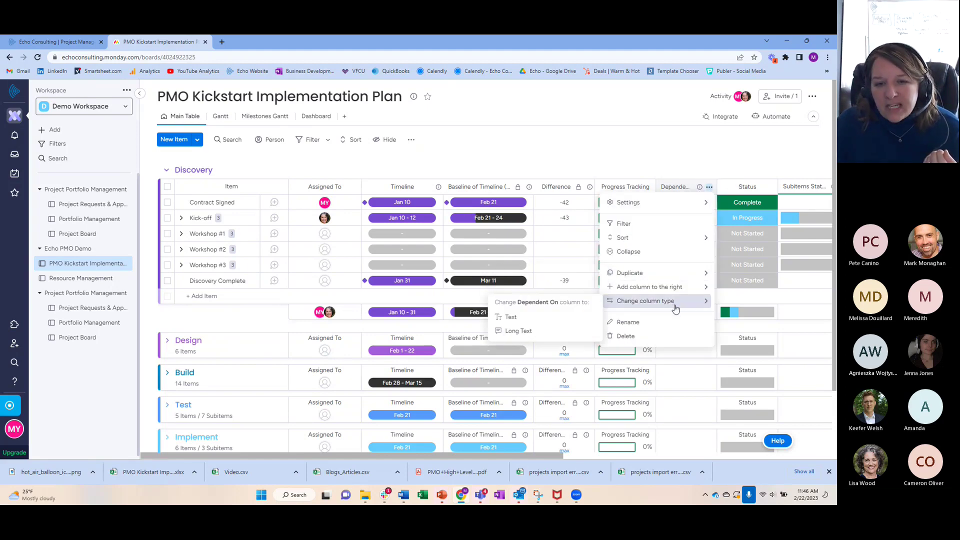
left_click(657, 211)
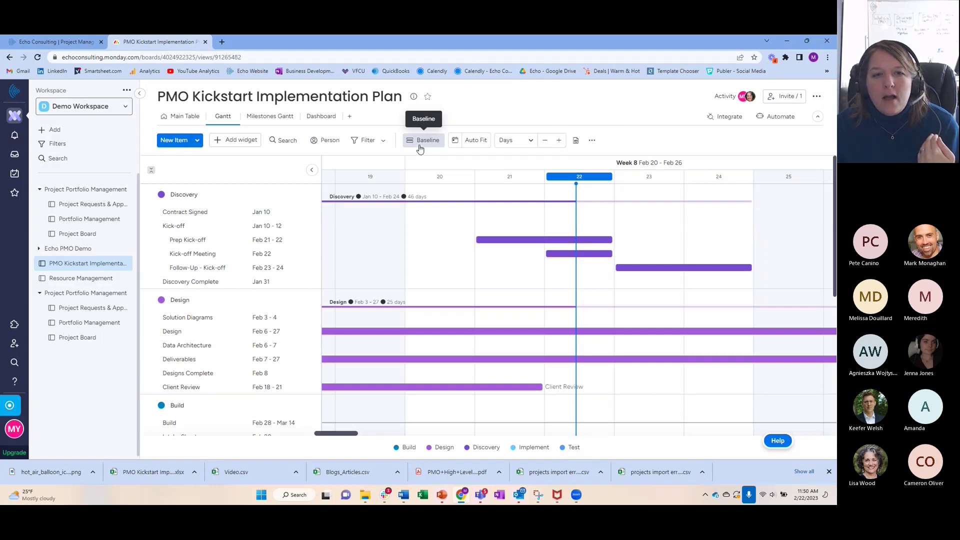
Step: Open the baseline settings of the PMO Kickstart Implementation Plan's Gantt view
left_click(422, 142)
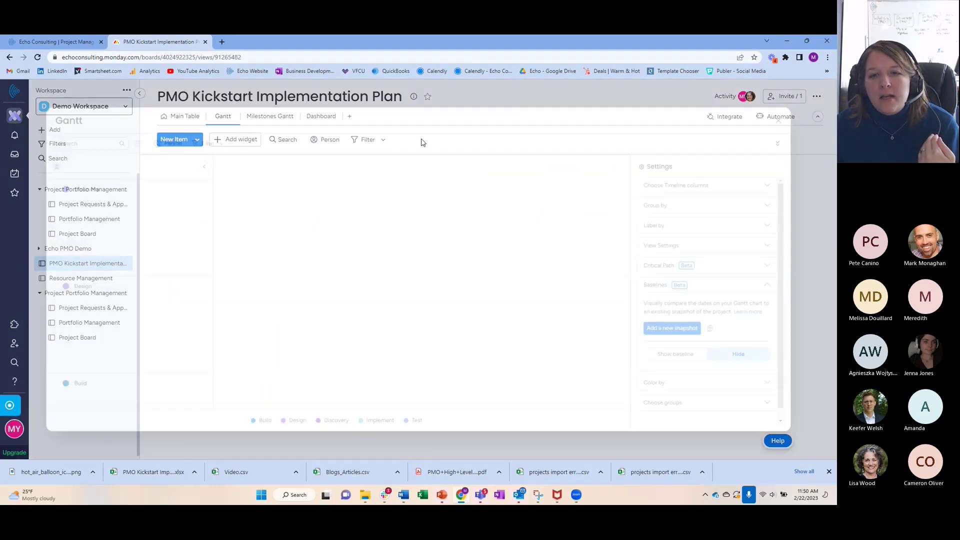